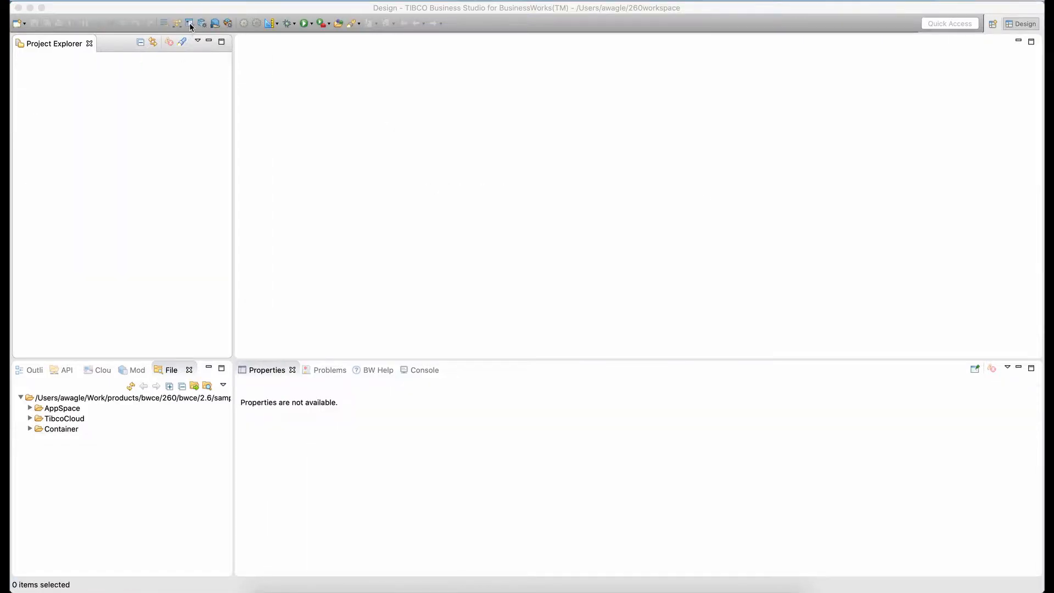
Create a project from the RestService.1.0.0 template with both TemplateApplication projects included, and expand TemplateApplication.module
{"action": "left_click", "coordinate": [189, 21]}
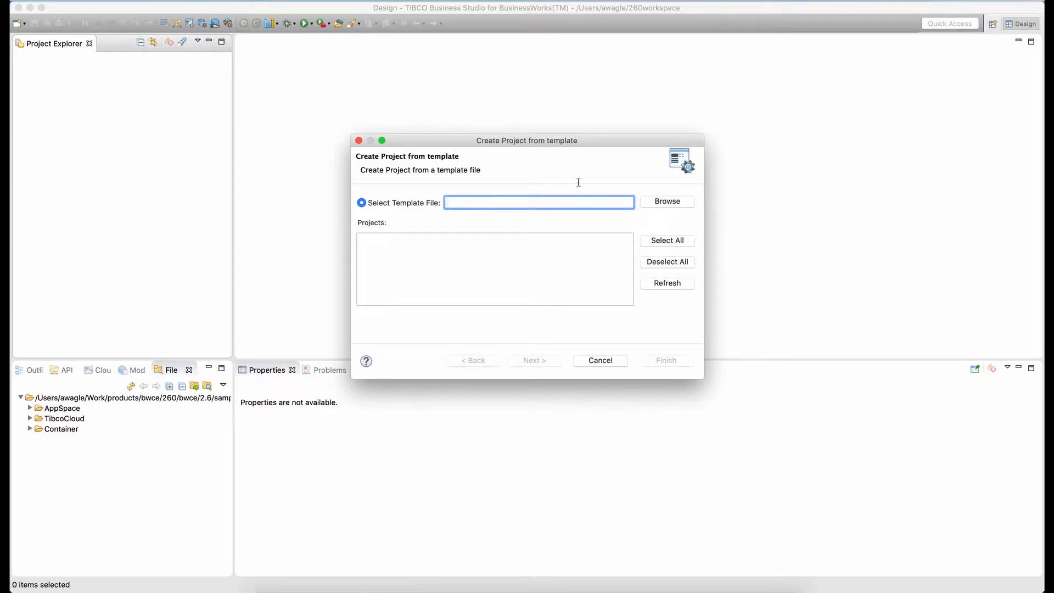
{"action": "left_click", "coordinate": [682, 202]}
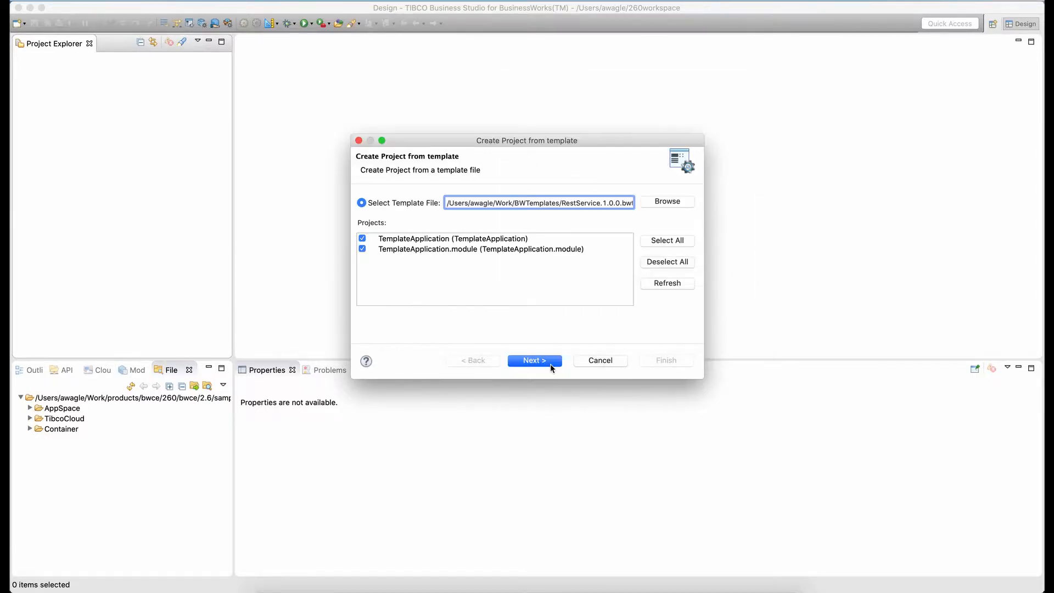
{"action": "left_click", "coordinate": [551, 364]}
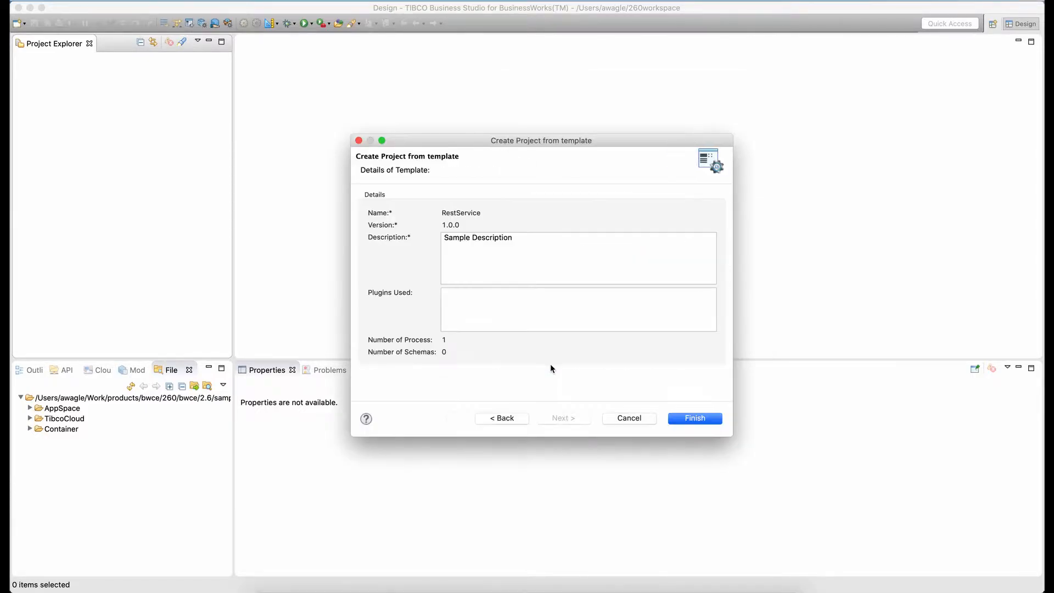
{"action": "left_click", "coordinate": [717, 420]}
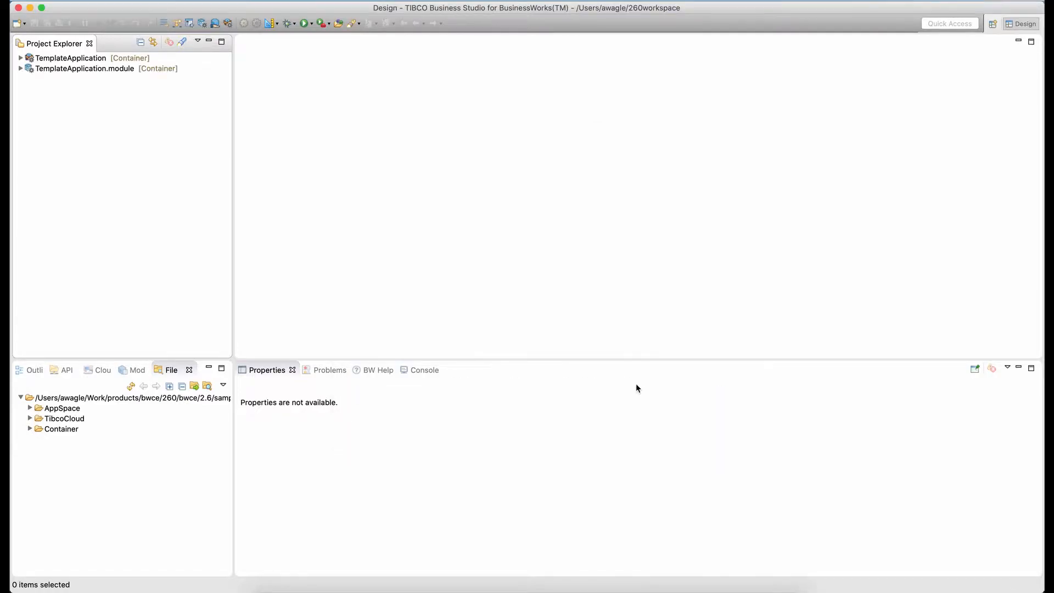
{"action": "left_click", "coordinate": [82, 72]}
{"action": "left_click", "coordinate": [20, 69]}
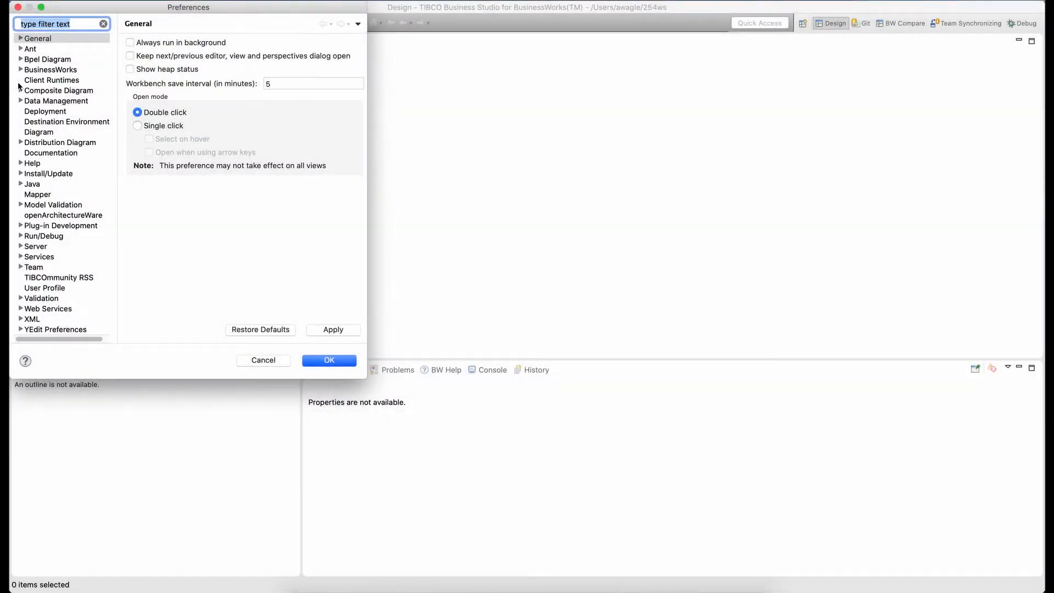
Check the Git and visual diff options in the BusinessWorks Team Development preferences, and accept them
{"action": "left_click", "coordinate": [21, 69]}
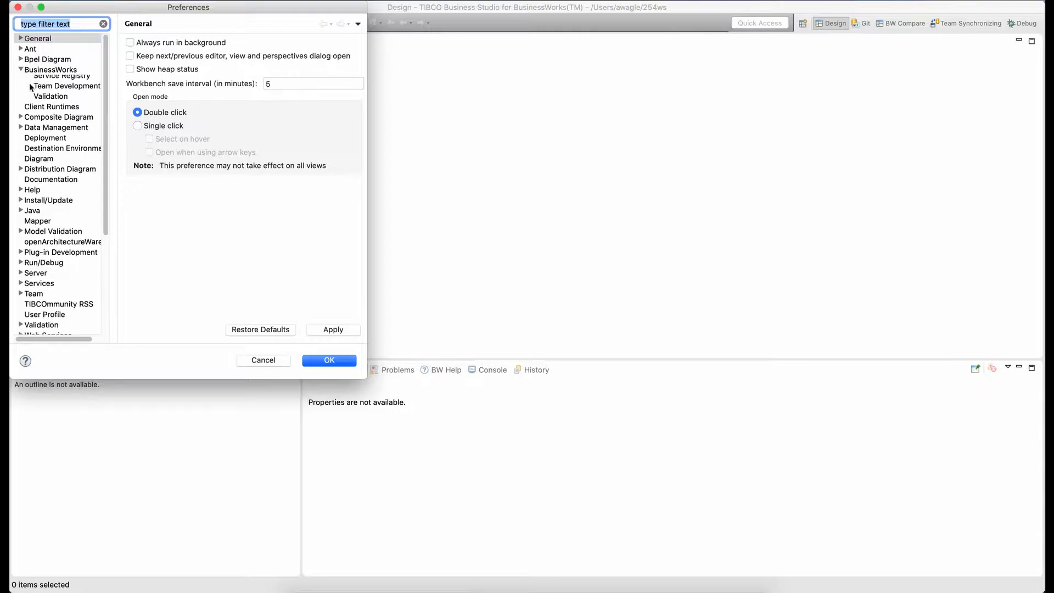
{"action": "left_click", "coordinate": [75, 206]}
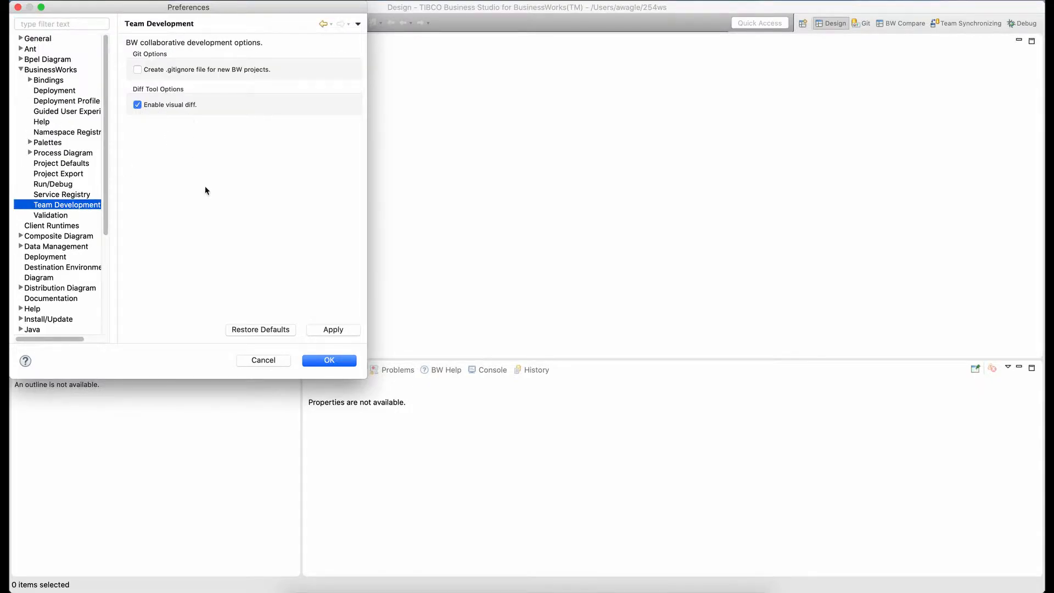
{"action": "left_click", "coordinate": [329, 360]}
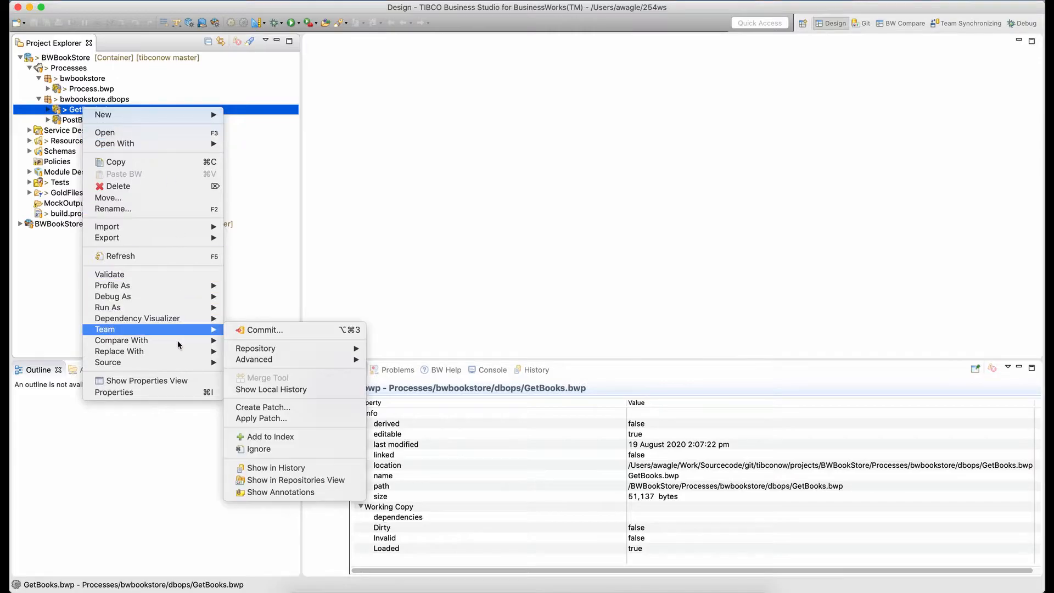
Compare GetBooks.bwp with its HEAD revision and inspect the properties of the local Log activity in the visual diff
{"action": "mouse_move", "coordinate": [178, 344]}
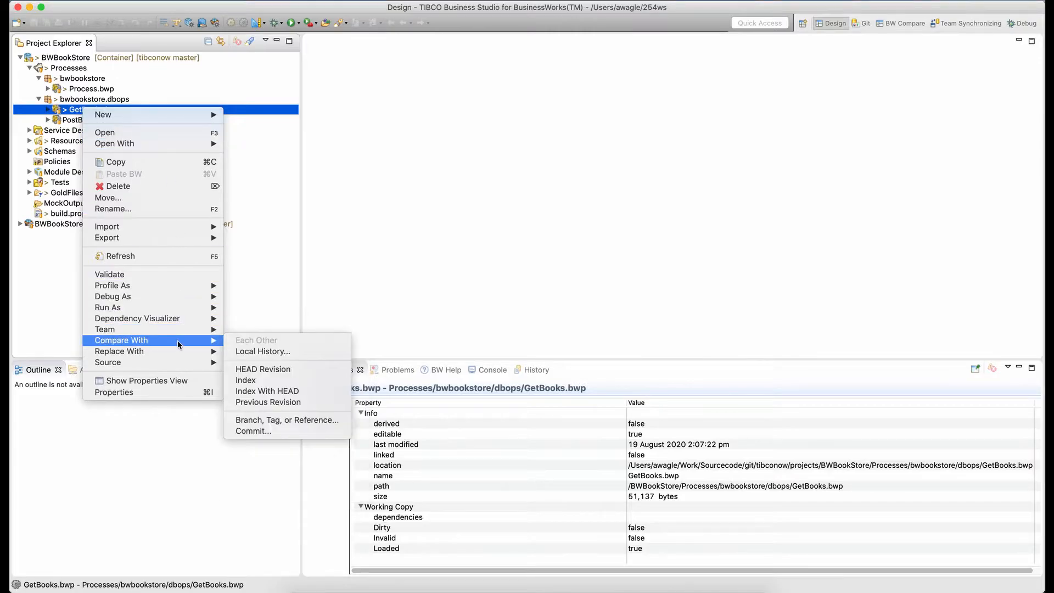
{"action": "left_click", "coordinate": [287, 371]}
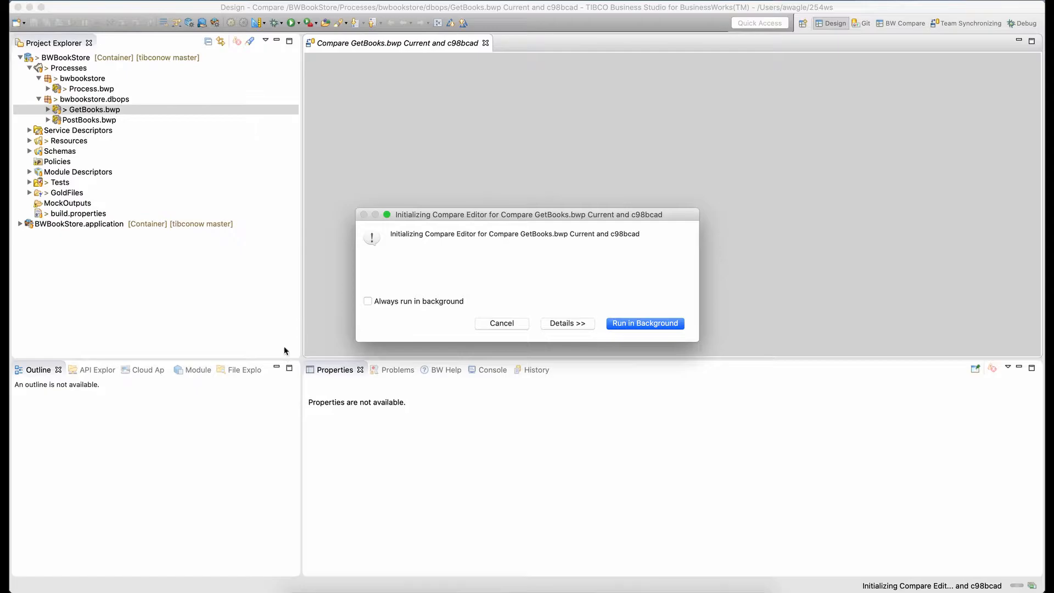
{"action": "left_click", "coordinate": [393, 158]}
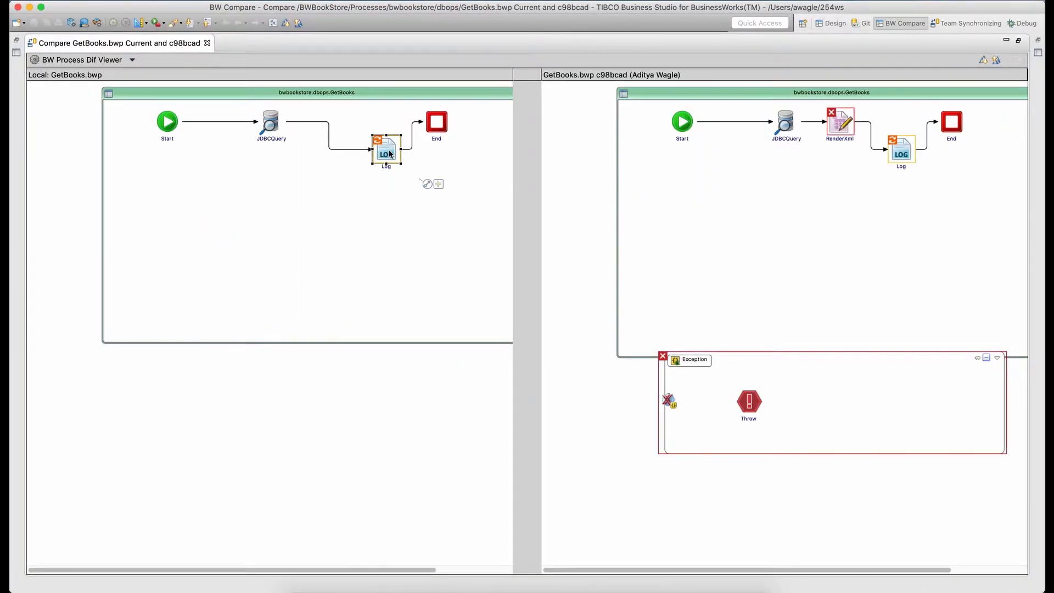
{"action": "double_click", "coordinate": [166, 44]}
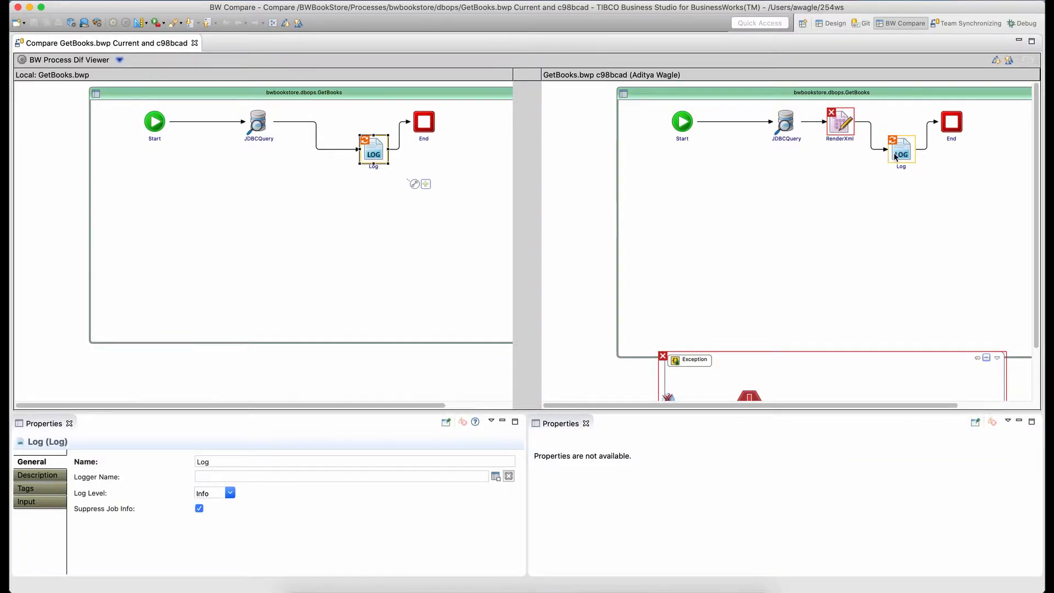
Return to the Design perspective and show the BWBookStore project in the Git history
{"action": "left_click", "coordinate": [832, 23]}
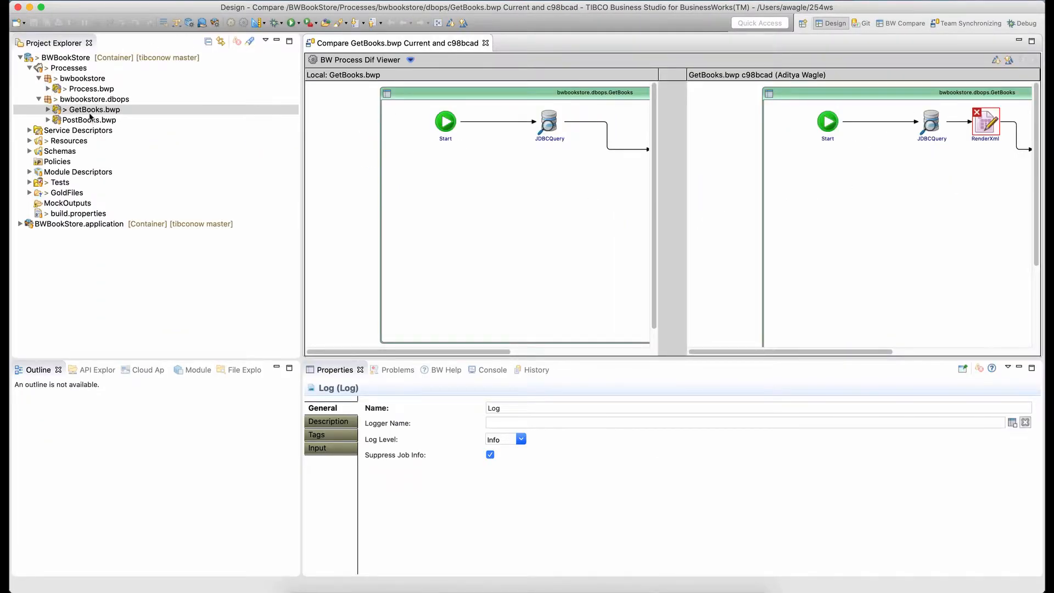
{"action": "right_click", "coordinate": [92, 59]}
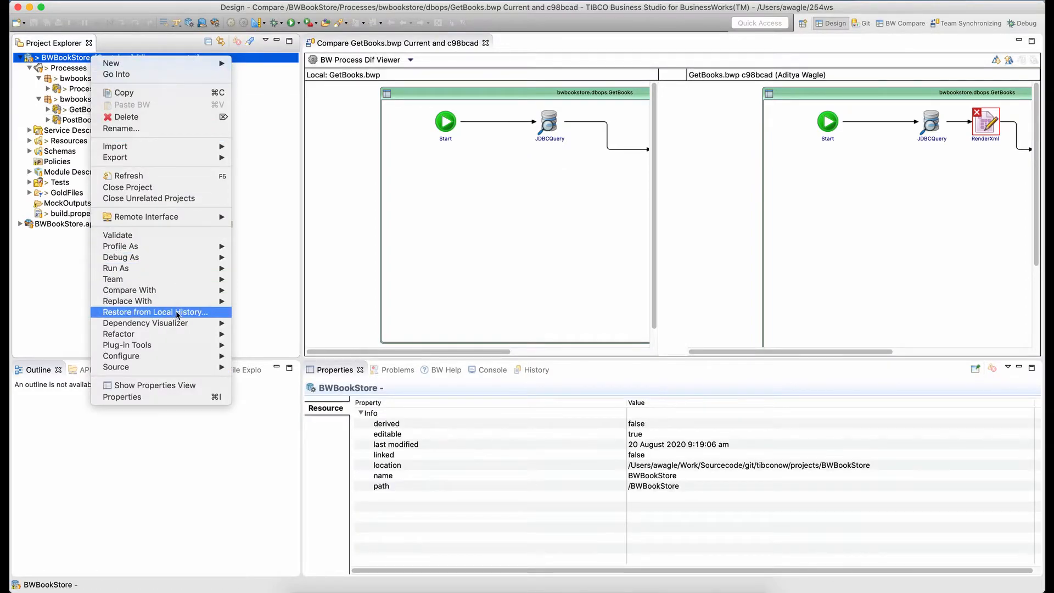
{"action": "mouse_move", "coordinate": [195, 280]}
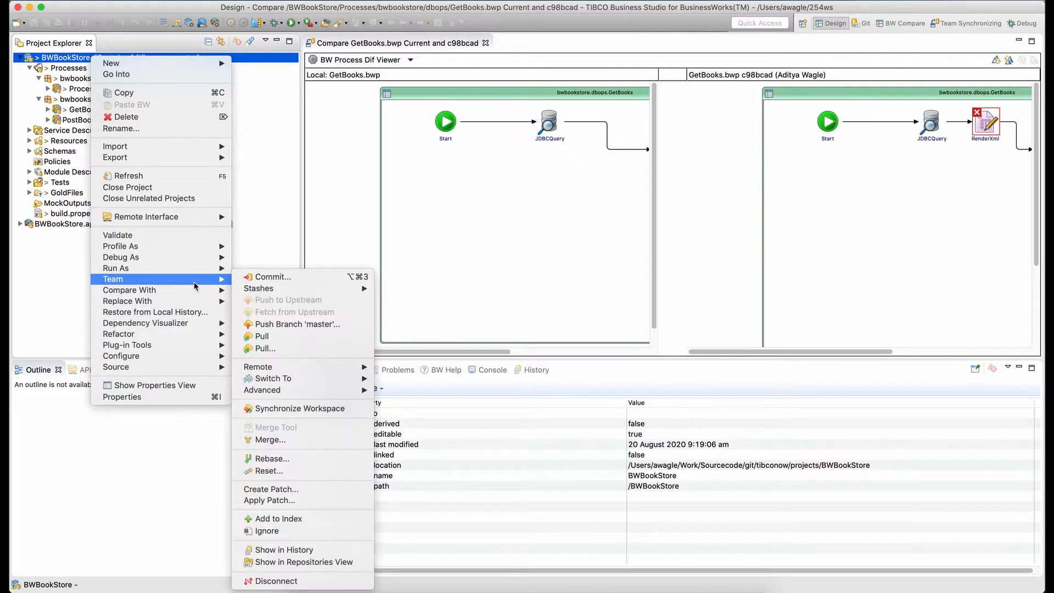
{"action": "left_click", "coordinate": [331, 549]}
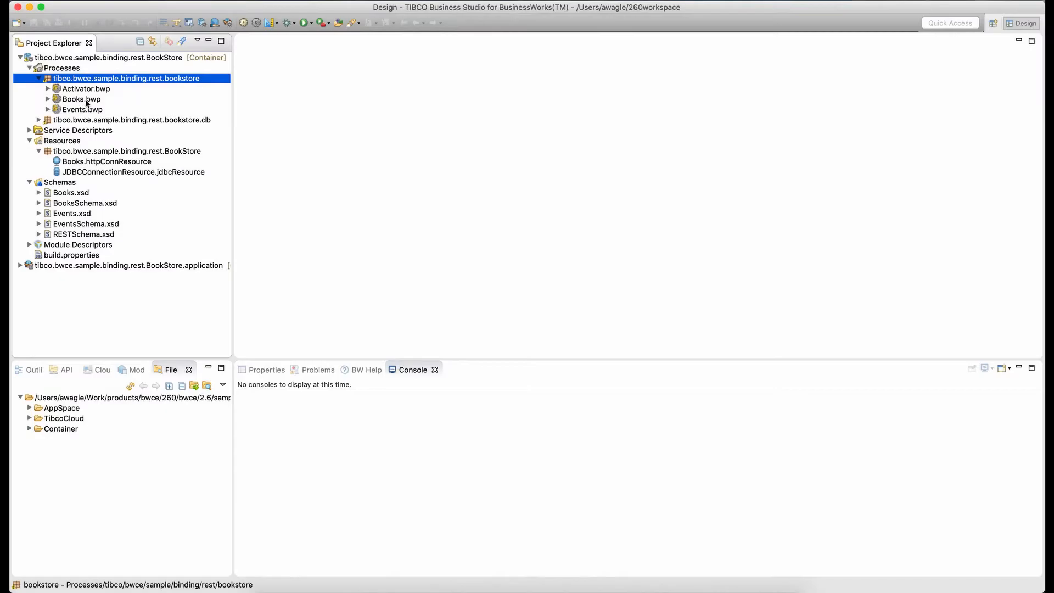
Open the process dependency graph for Books.bwp and arrange it in a top-down tree layout
{"action": "left_click", "coordinate": [85, 100]}
{"action": "right_click", "coordinate": [86, 102]}
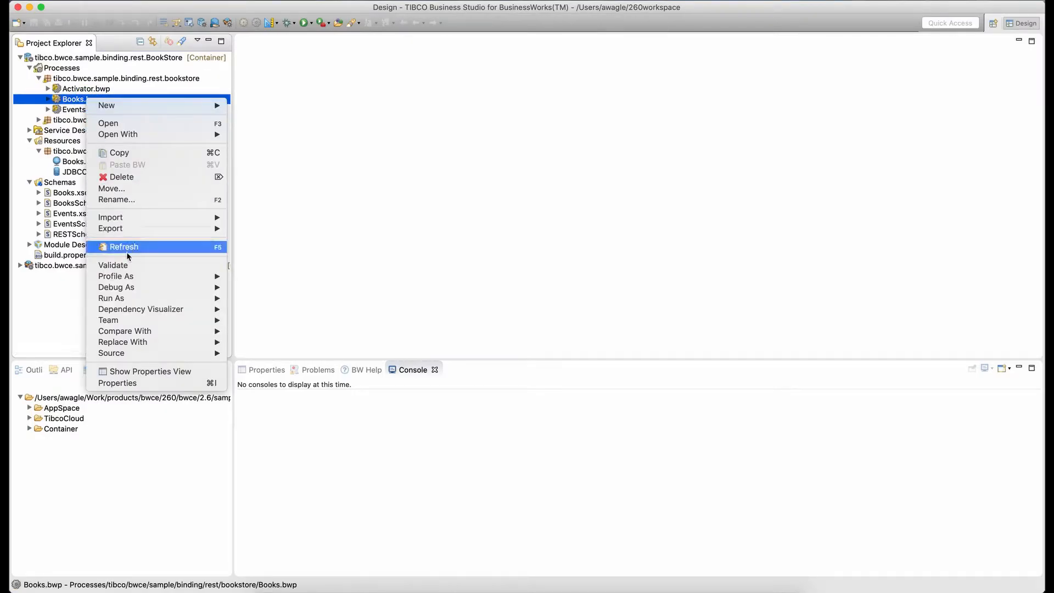
{"action": "mouse_move", "coordinate": [195, 312]}
{"action": "left_click", "coordinate": [292, 309]}
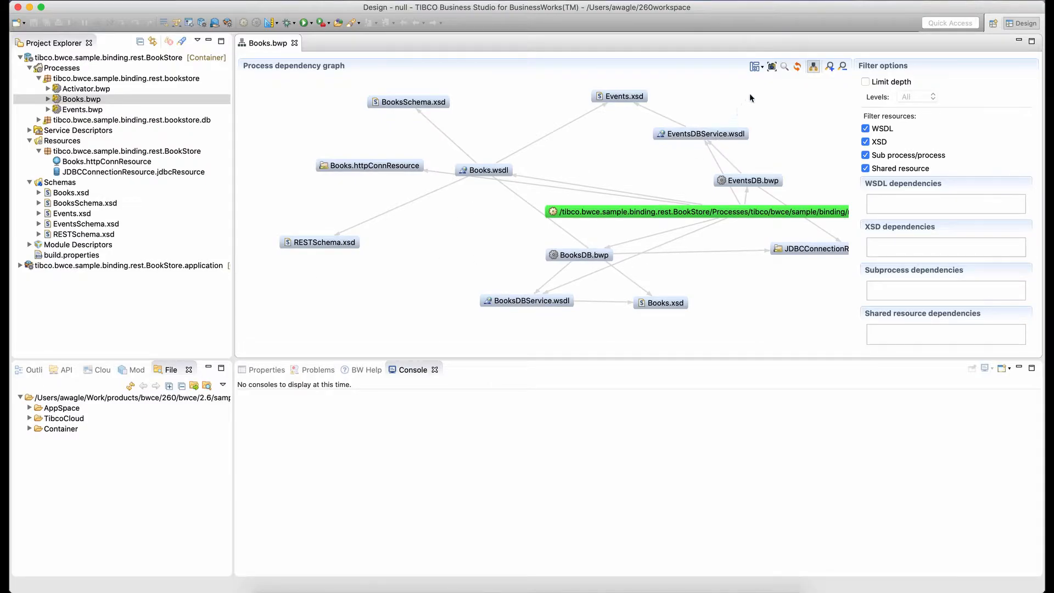
{"action": "left_click", "coordinate": [760, 70]}
{"action": "left_click", "coordinate": [767, 92]}
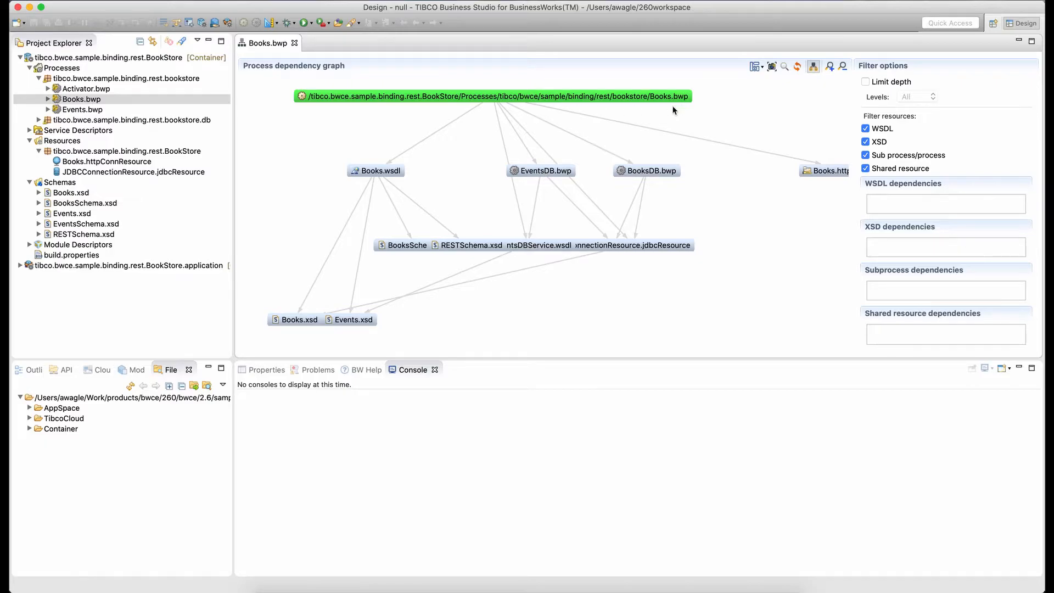
Highlight the dependencies of BooksDB.bwp and move the JDBCConnectionResource.jdbcResource and Books.httpConnResource nodes clear of the other nodes
{"action": "left_click", "coordinate": [656, 174]}
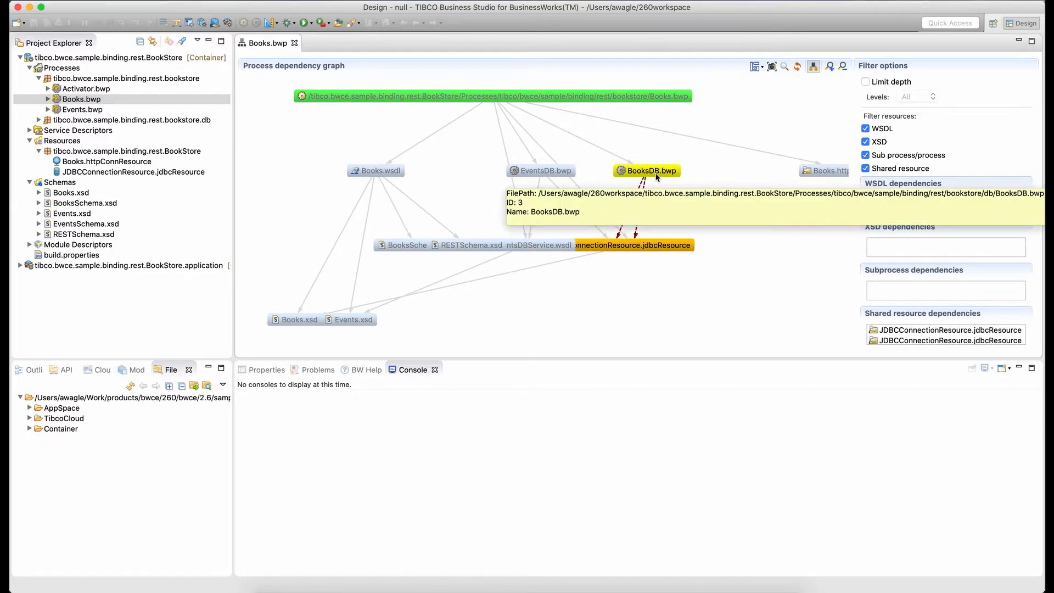
{"action": "left_click_drag", "start_coordinate": [648, 251], "coordinate": [733, 294]}
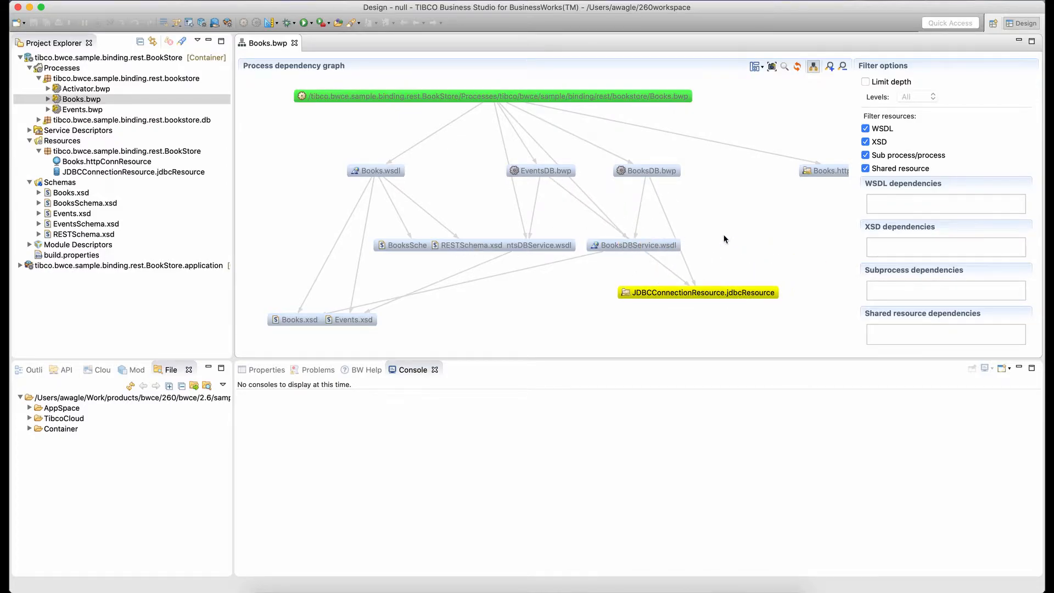
{"action": "left_click_drag", "start_coordinate": [816, 172], "coordinate": [733, 198]}
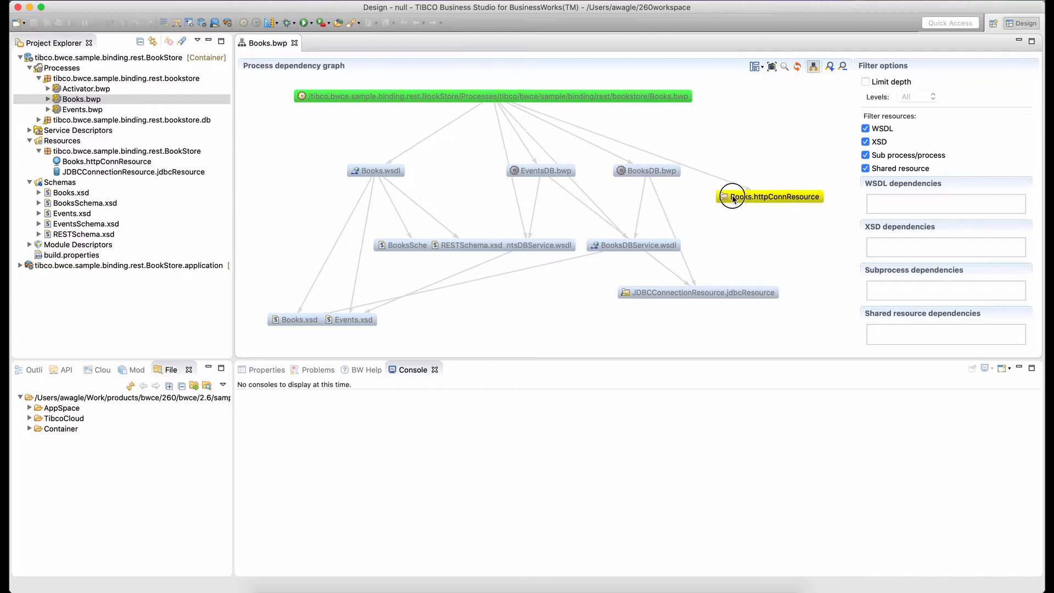
Filter shared resources out of the graph, include them again, and list the dependencies of the root Books.bwp process
{"action": "left_click", "coordinate": [865, 169]}
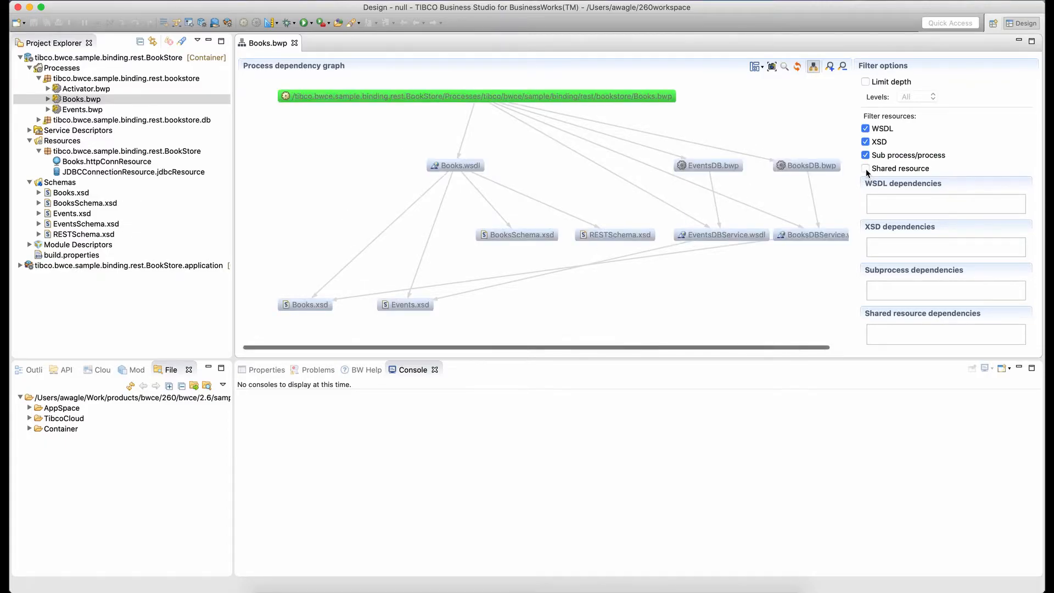
{"action": "left_click", "coordinate": [865, 169]}
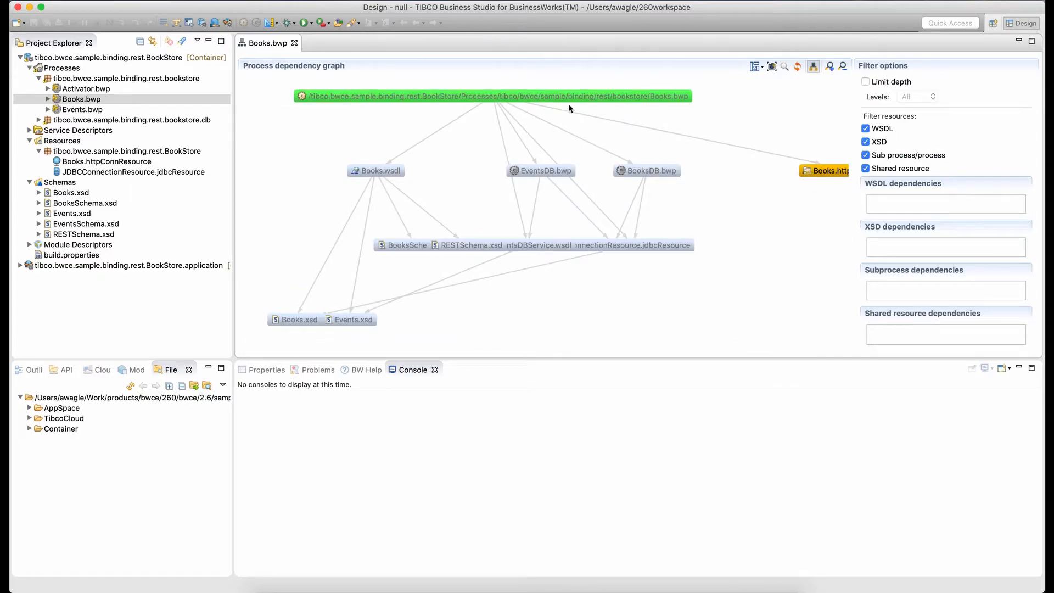
{"action": "left_click", "coordinate": [569, 95]}
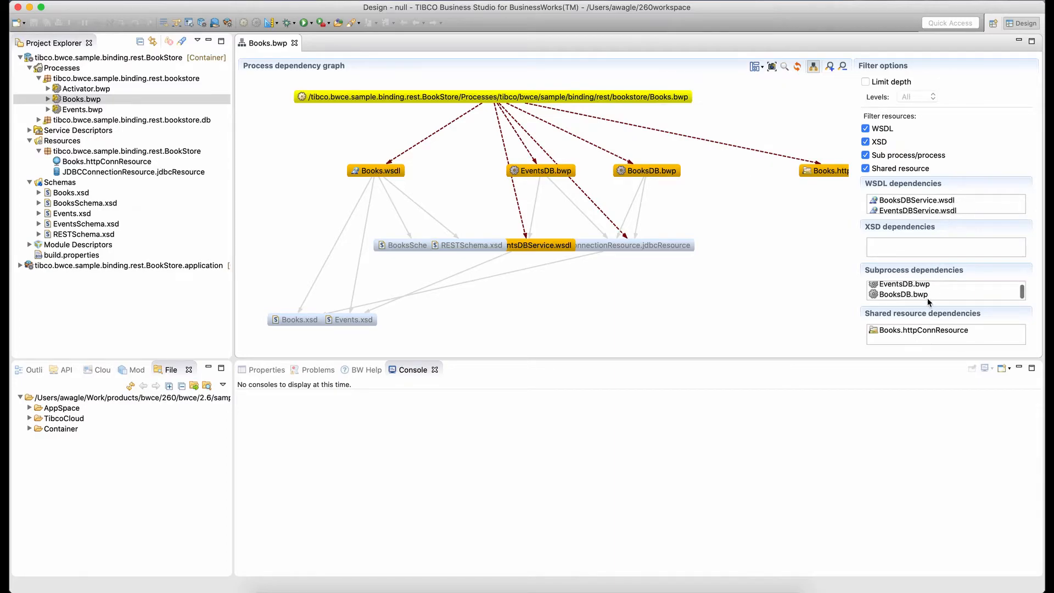
Enable excluding diagram information during packaging in the BusinessWorks deployment preferences, and view the Deployment Profile options before accepting
{"action": "key", "text": "super+comma"}
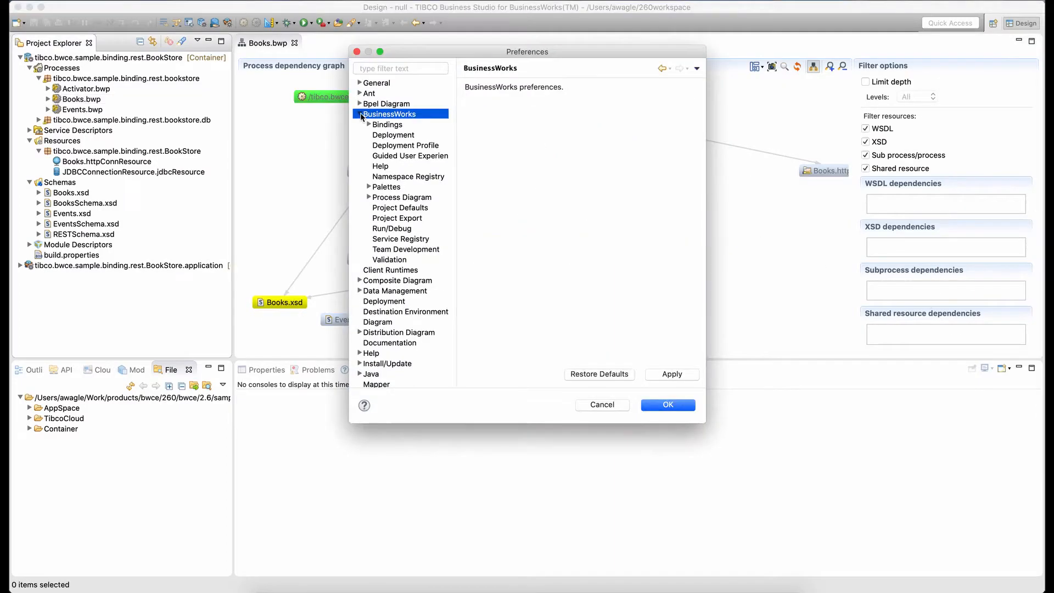
{"action": "left_click", "coordinate": [393, 135]}
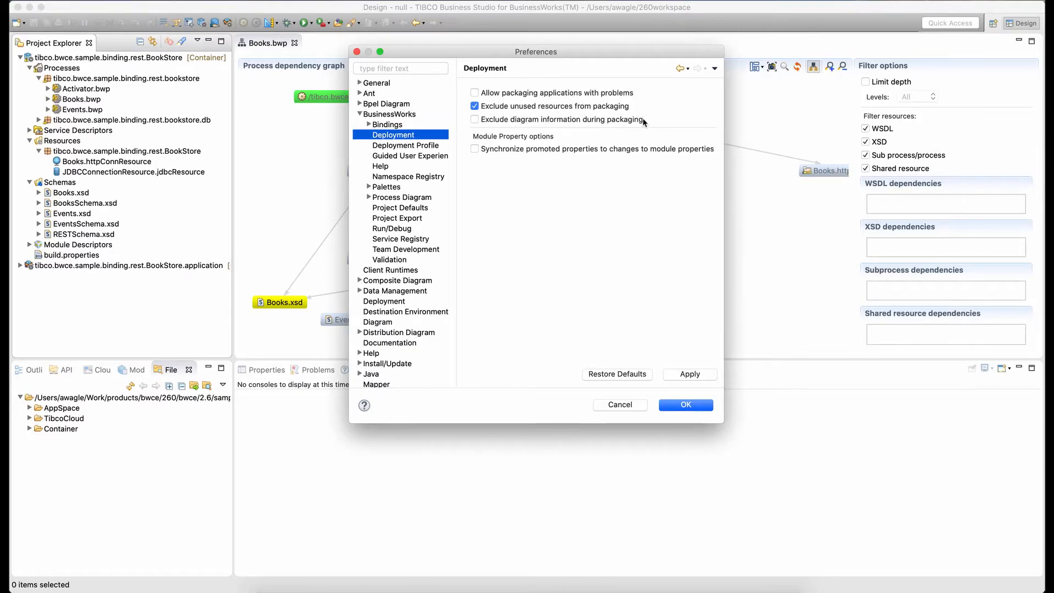
{"action": "left_click", "coordinate": [519, 120]}
{"action": "left_click", "coordinate": [387, 148]}
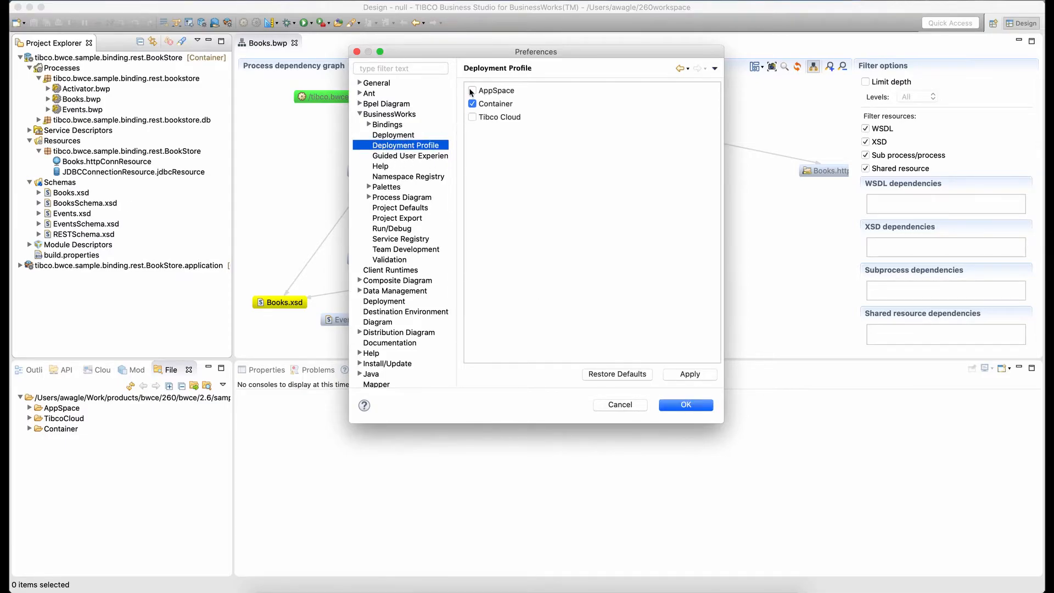
{"action": "left_click", "coordinate": [681, 406]}
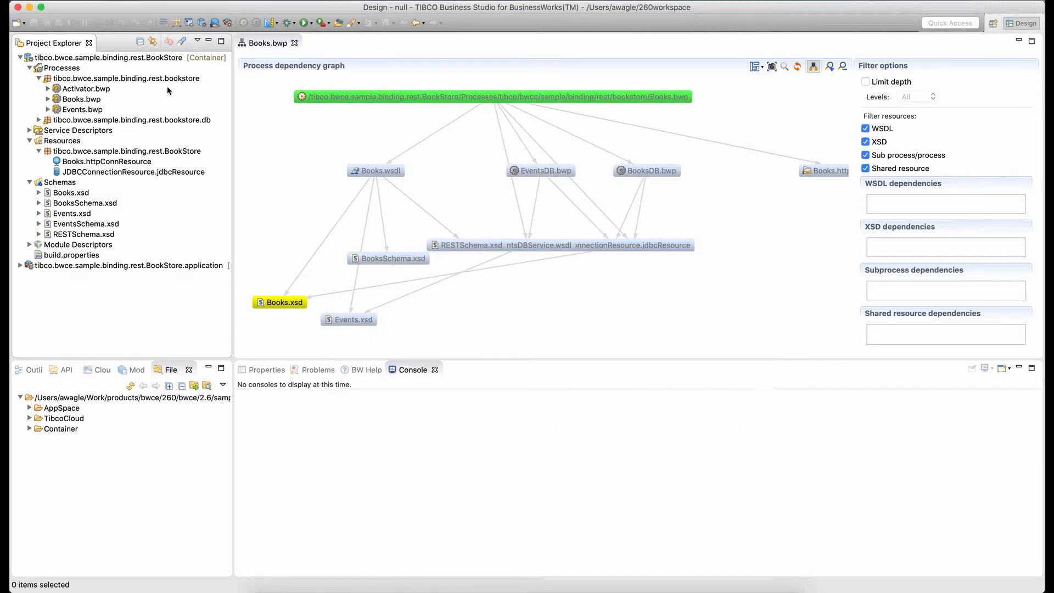
Add Tibco Cloud as a deployment target for the BookStore application project and check that project's cloud push command
{"action": "left_click", "coordinate": [121, 62]}
{"action": "left_click", "coordinate": [100, 267]}
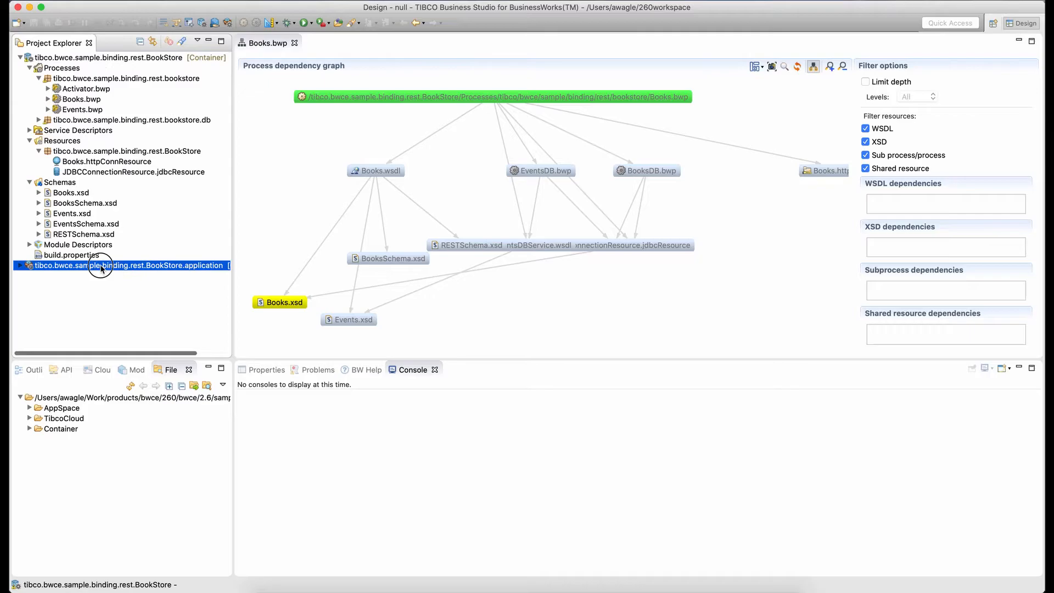
{"action": "right_click", "coordinate": [100, 267]}
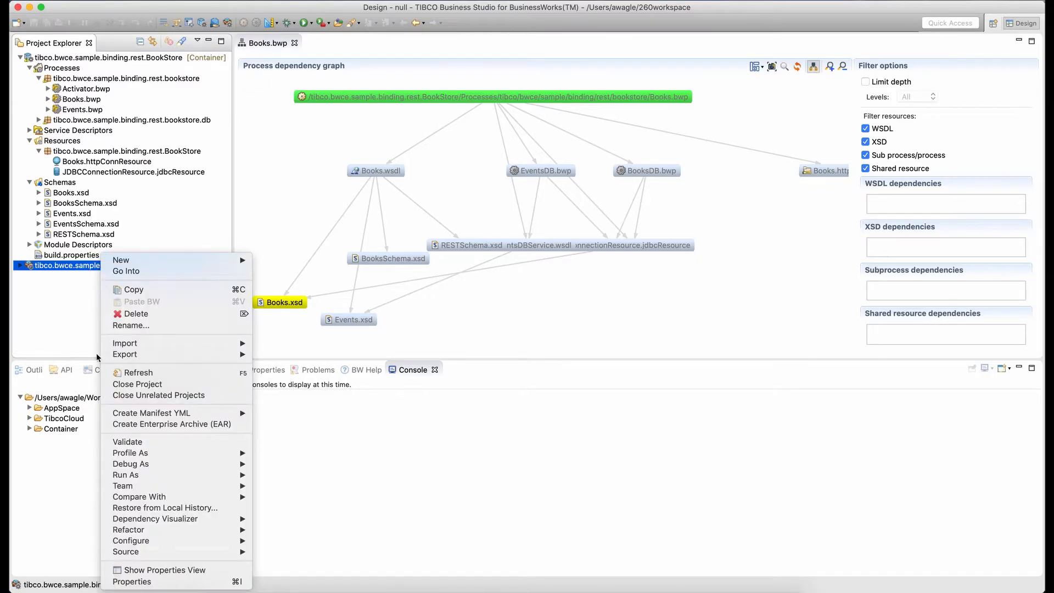
{"action": "mouse_move", "coordinate": [219, 529]}
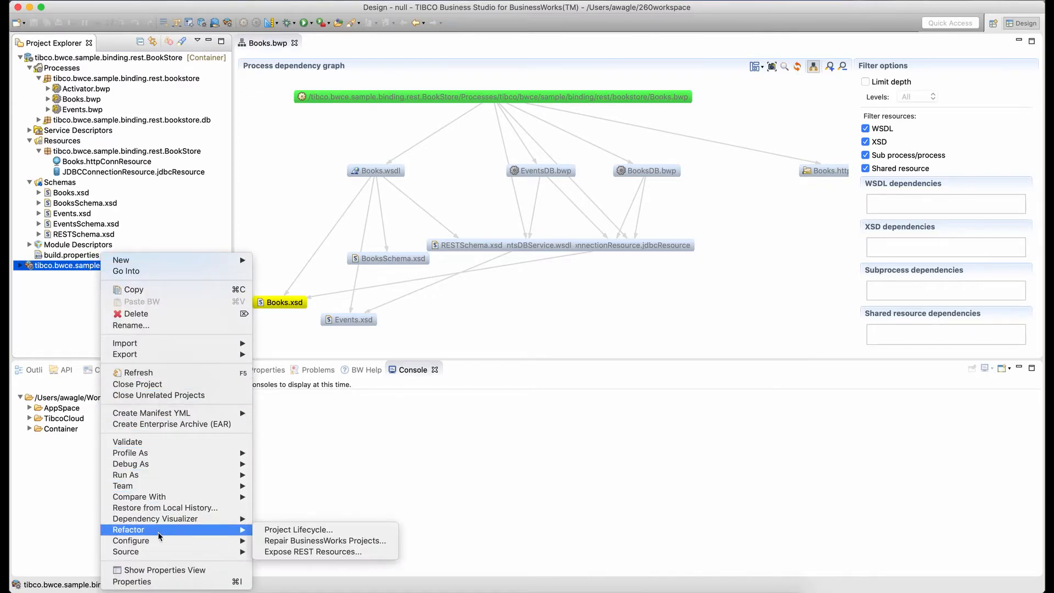
{"action": "left_click", "coordinate": [368, 529]}
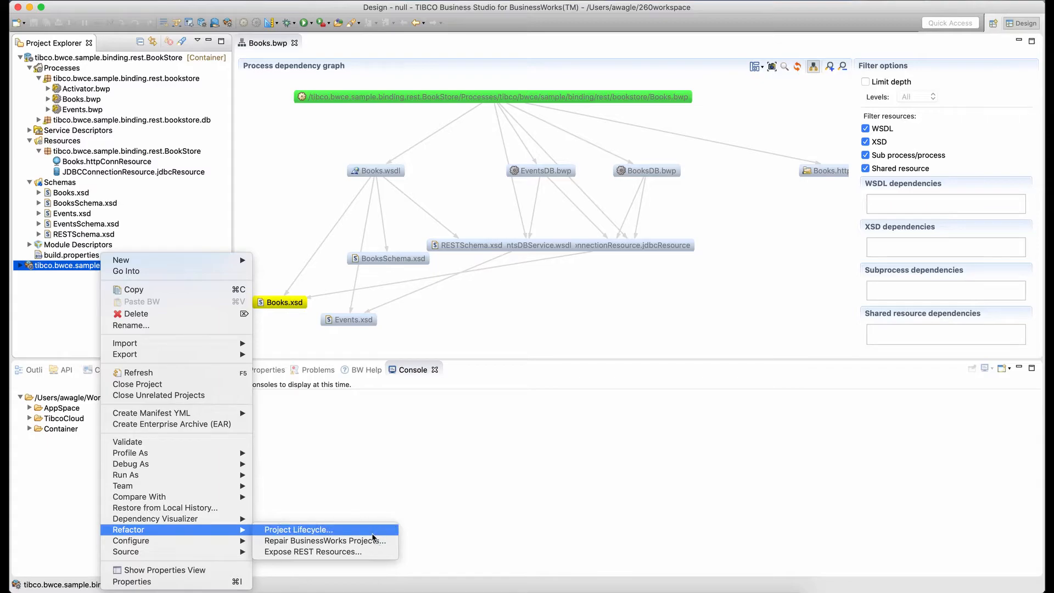
{"action": "mouse_move", "coordinate": [175, 540]}
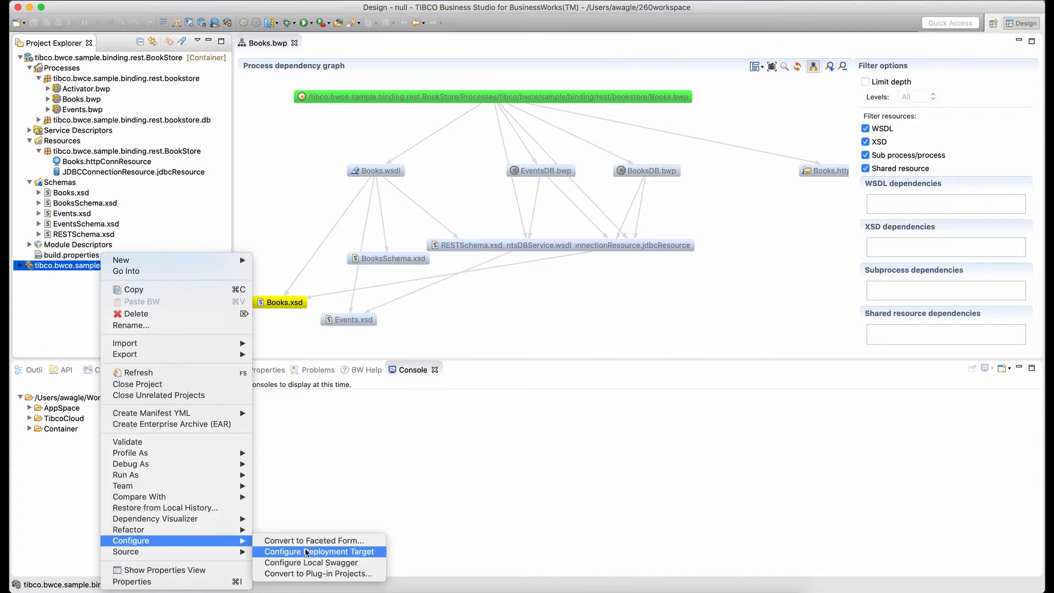
{"action": "left_click", "coordinate": [362, 551]}
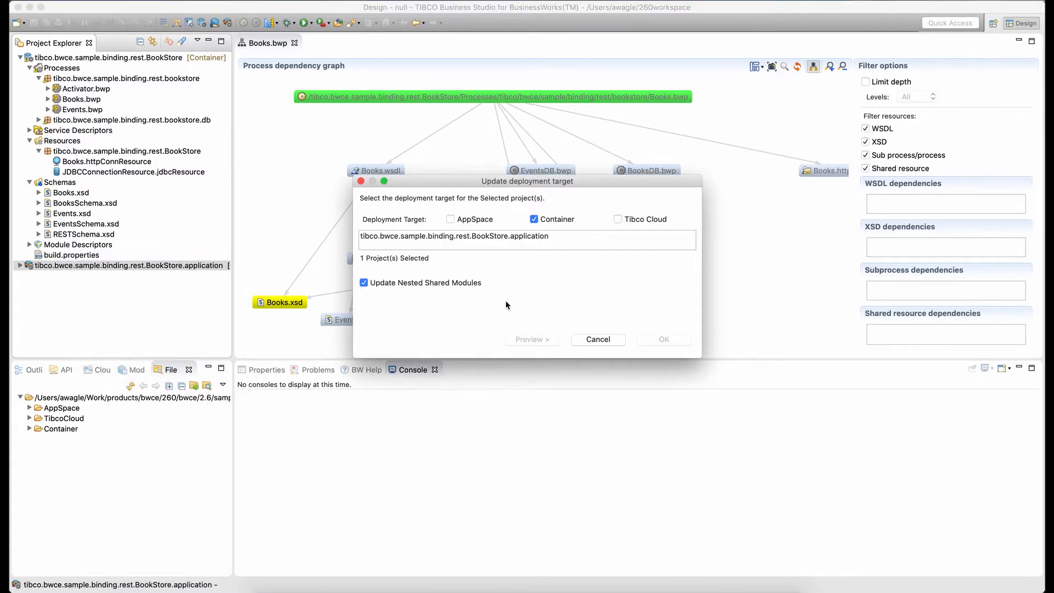
{"action": "left_click", "coordinate": [613, 220]}
{"action": "left_click", "coordinate": [661, 339]}
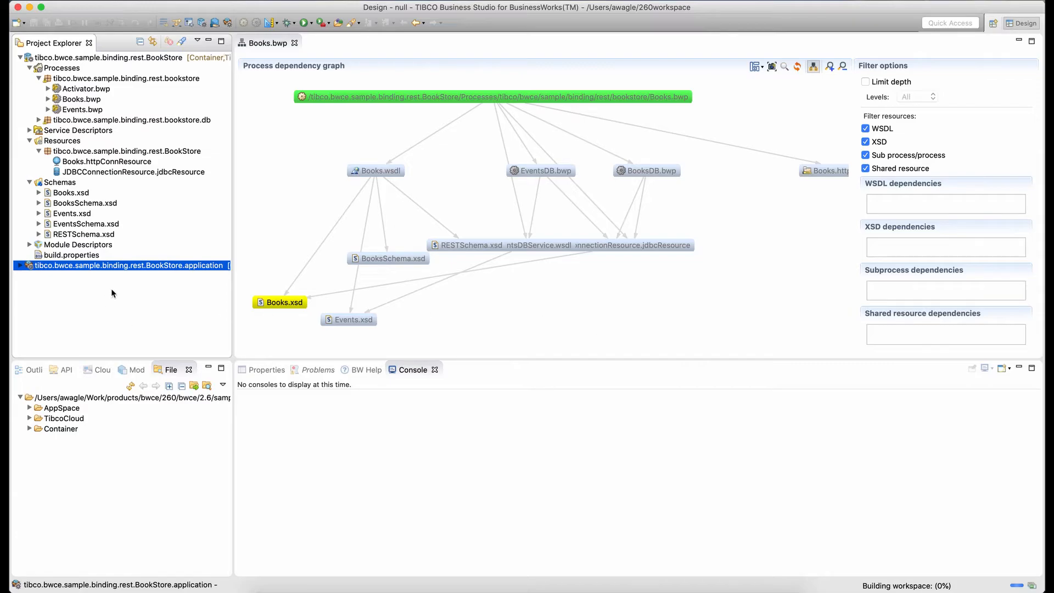
{"action": "right_click", "coordinate": [127, 266]}
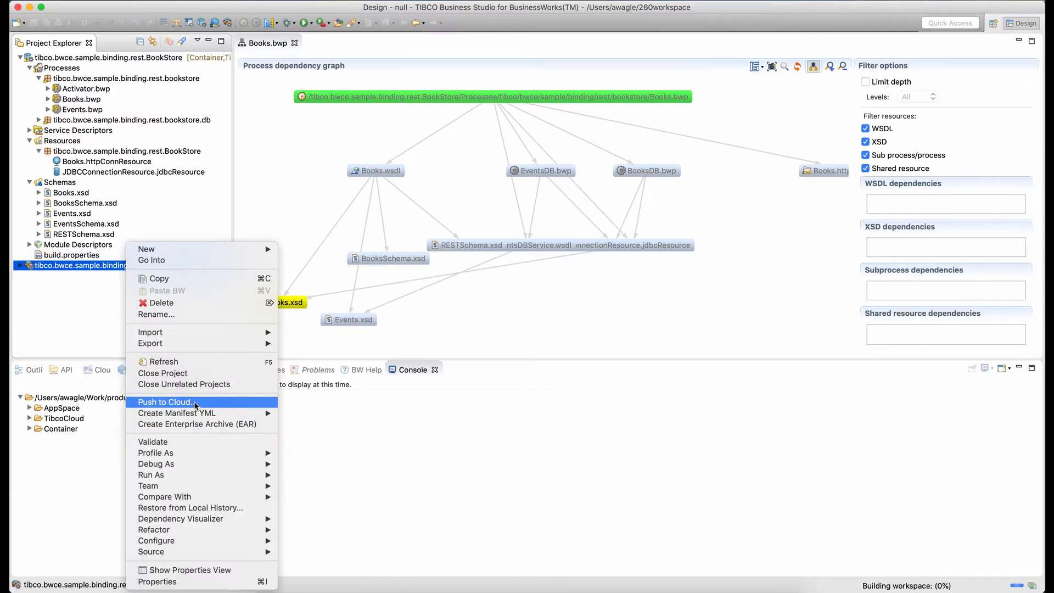
{"action": "left_click", "coordinate": [58, 333]}
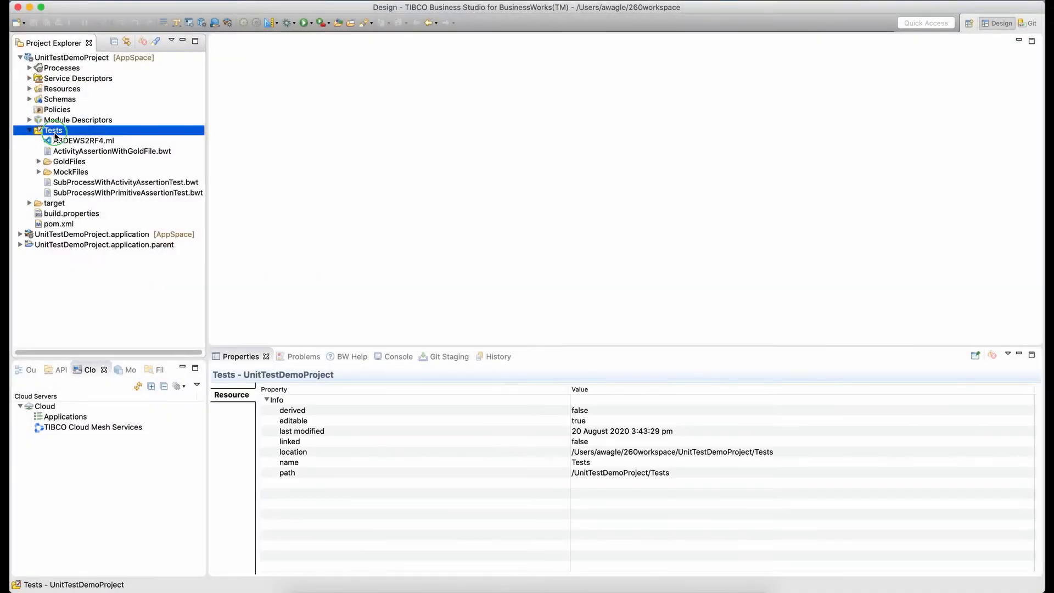
View the dialog for adding a new test file to the Tests folder of UnitTestDemoProject
{"action": "right_click", "coordinate": [55, 135]}
{"action": "mouse_move", "coordinate": [88, 140]}
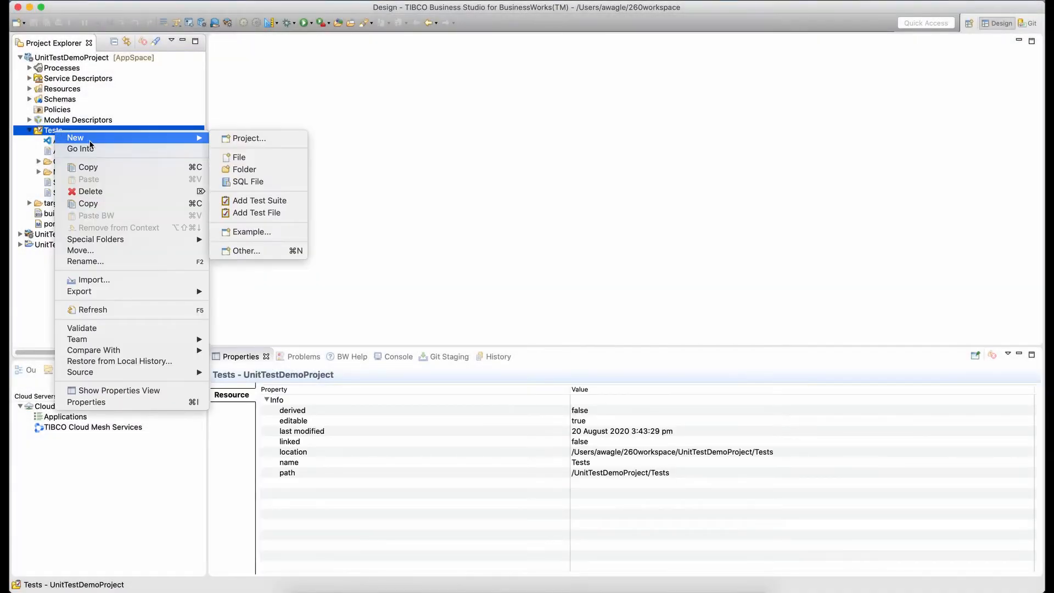
{"action": "left_click", "coordinate": [263, 215]}
{"action": "left_click", "coordinate": [534, 364]}
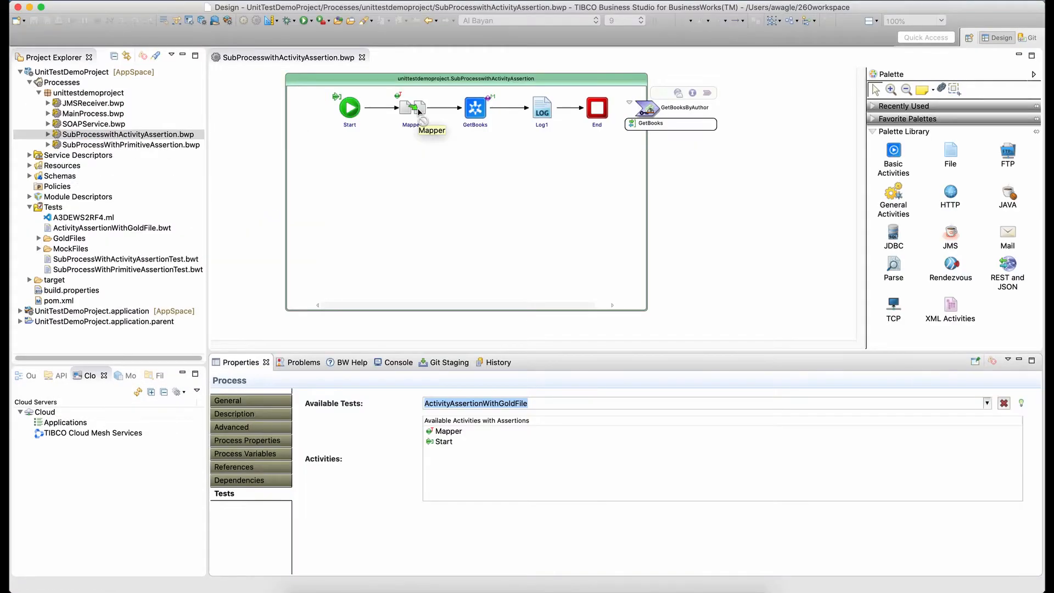
Review the test settings of the Mapper activity and of the JMSRequestReply activity in SubProcessWithPrimitiveAssertion.bwp
{"action": "left_click", "coordinate": [419, 112]}
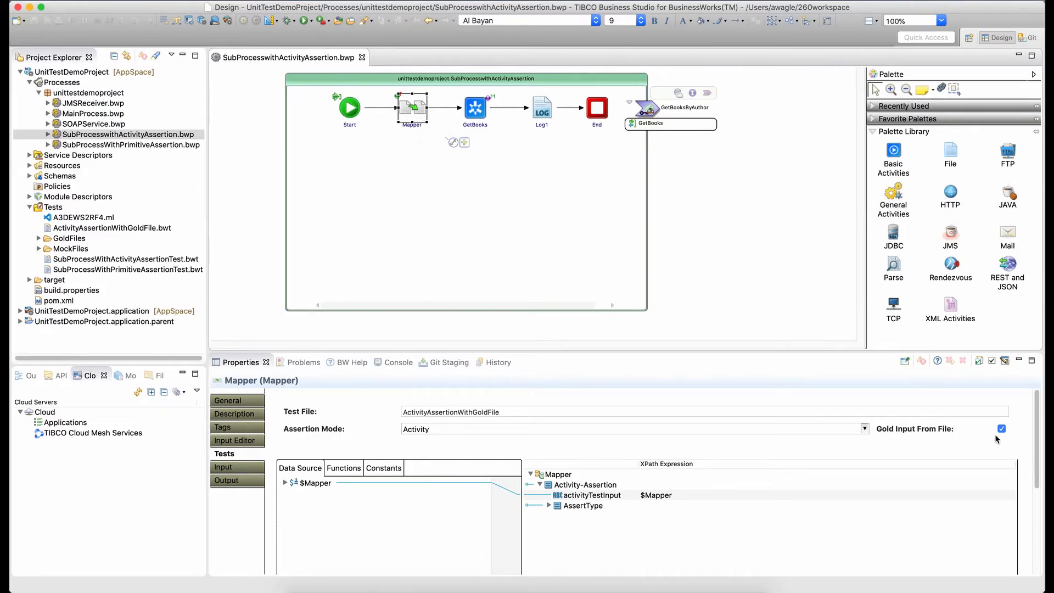
{"action": "double_click", "coordinate": [159, 145]}
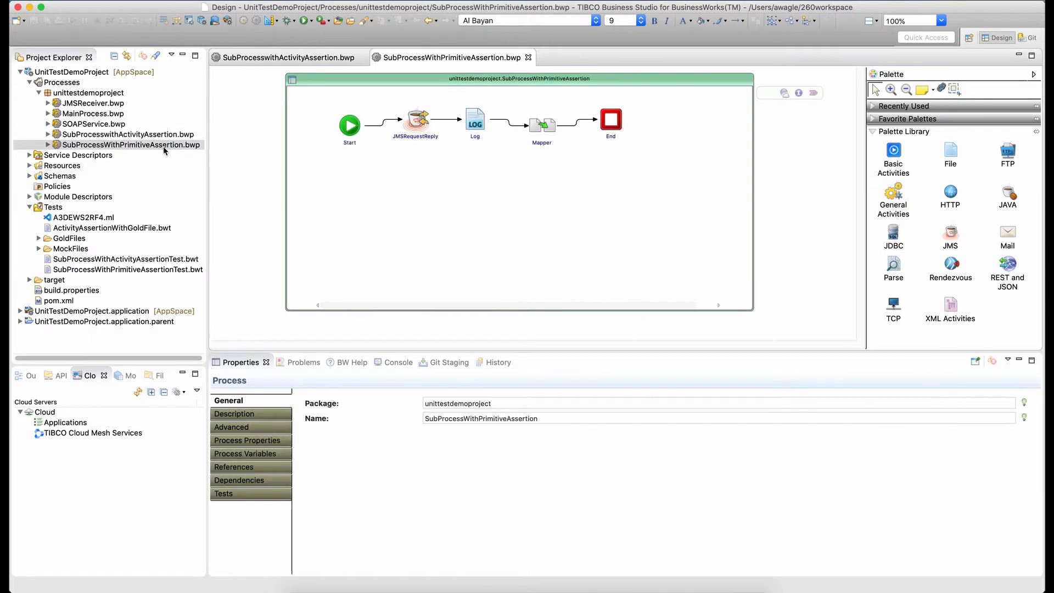
{"action": "left_click", "coordinate": [250, 494]}
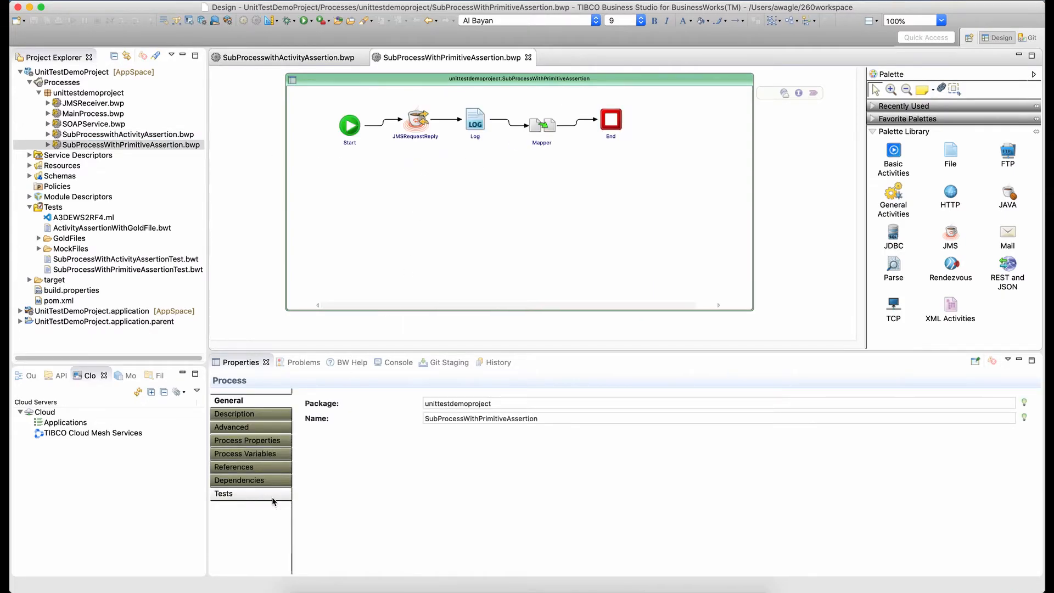
{"action": "left_click", "coordinate": [424, 128]}
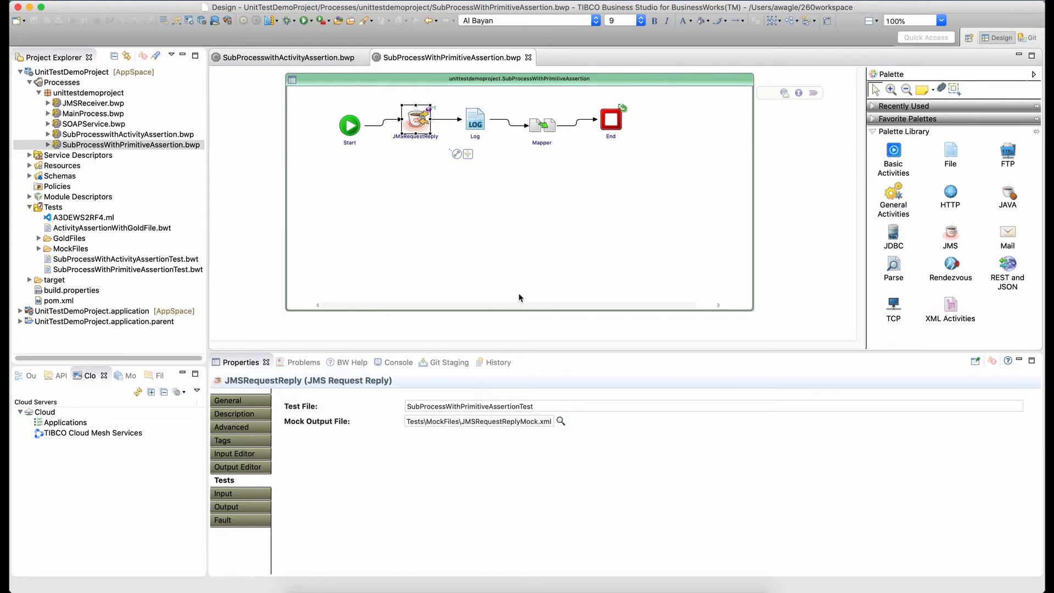
Delete the mock output from the JMSRequestReply activity
{"action": "right_click", "coordinate": [427, 135]}
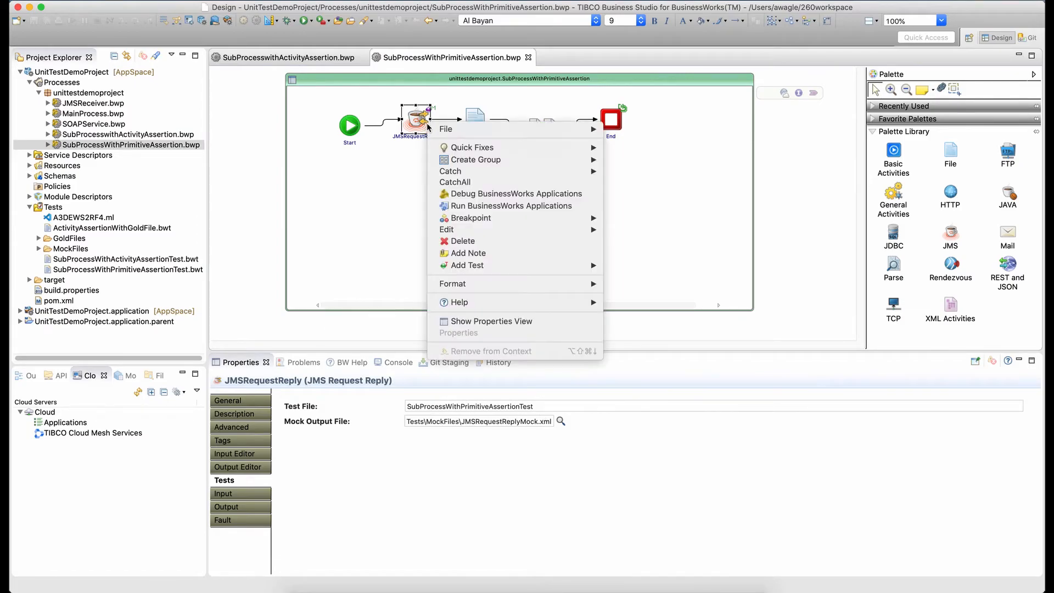
{"action": "mouse_move", "coordinate": [581, 265]}
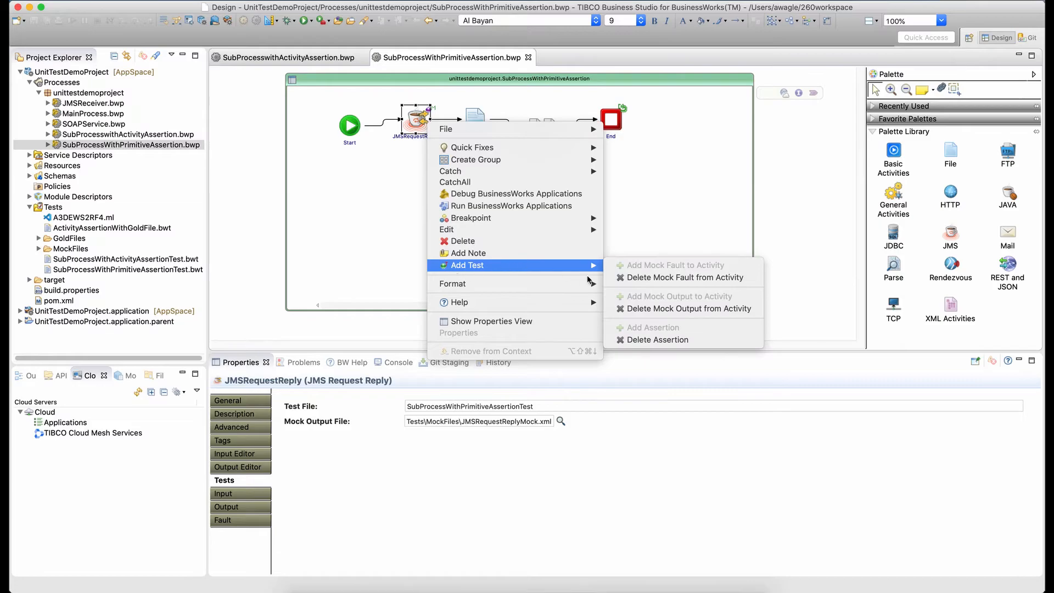
{"action": "left_click", "coordinate": [686, 309]}
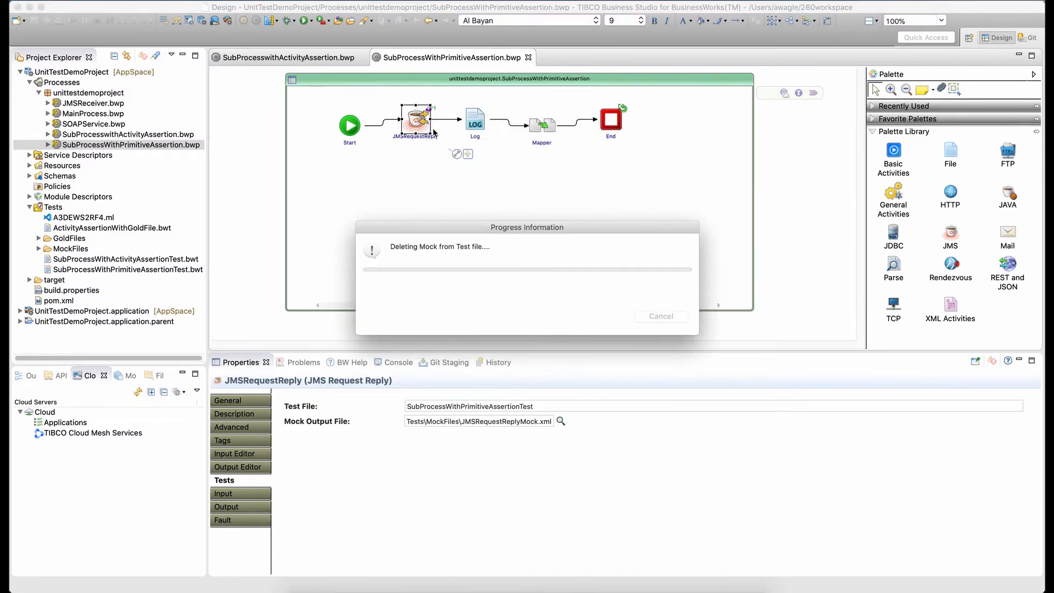
View the mock fault, mock output and assertion options for JMSRequestReply, and close the SubProcessWithPrimitiveAssertion.bwp process
{"action": "right_click", "coordinate": [416, 122]}
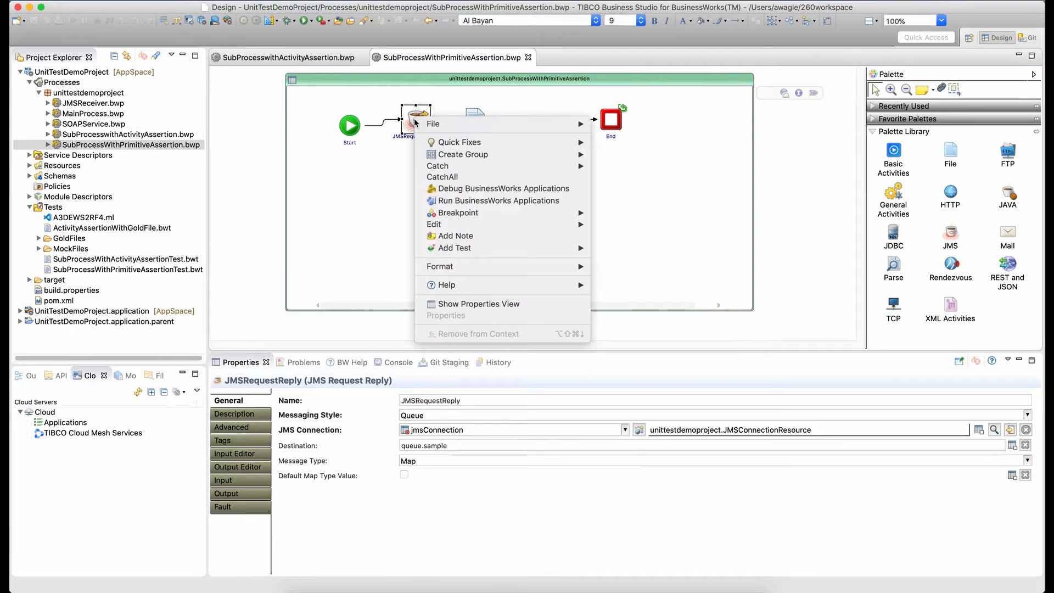
{"action": "mouse_move", "coordinate": [543, 247]}
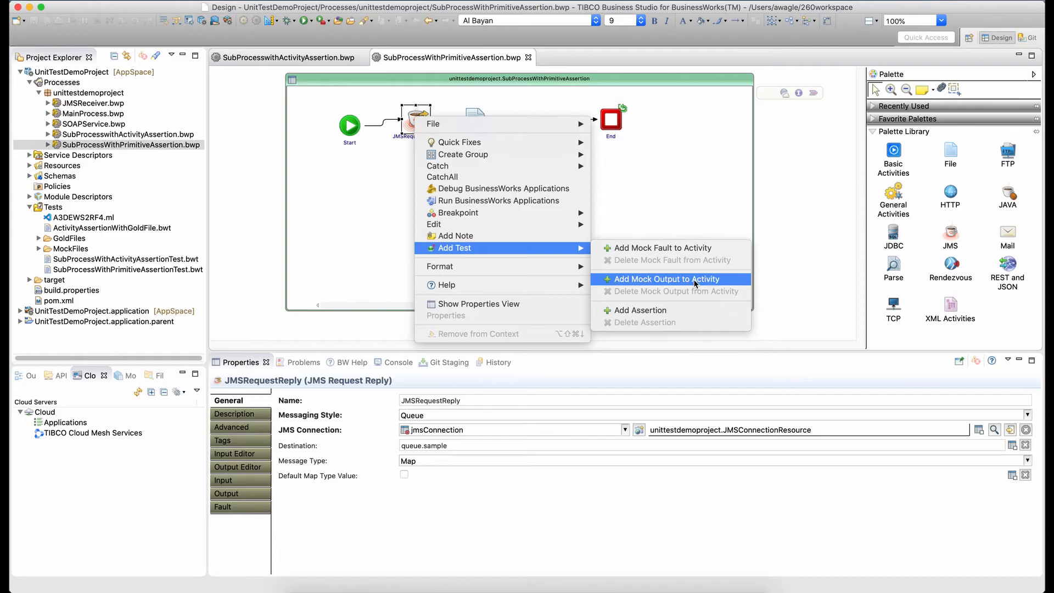
{"action": "left_click", "coordinate": [694, 247]}
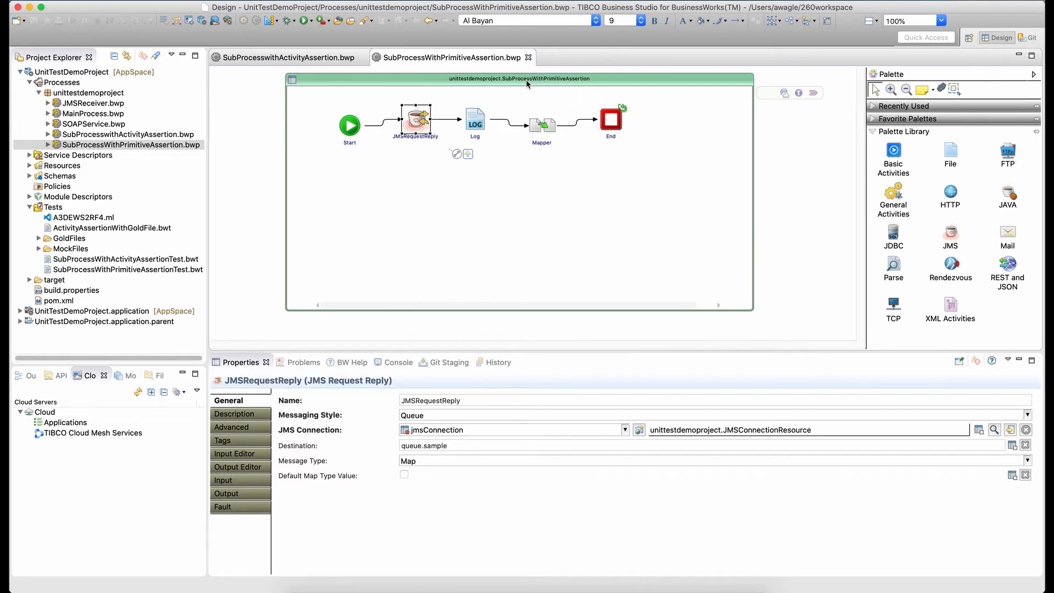
{"action": "left_click", "coordinate": [528, 57]}
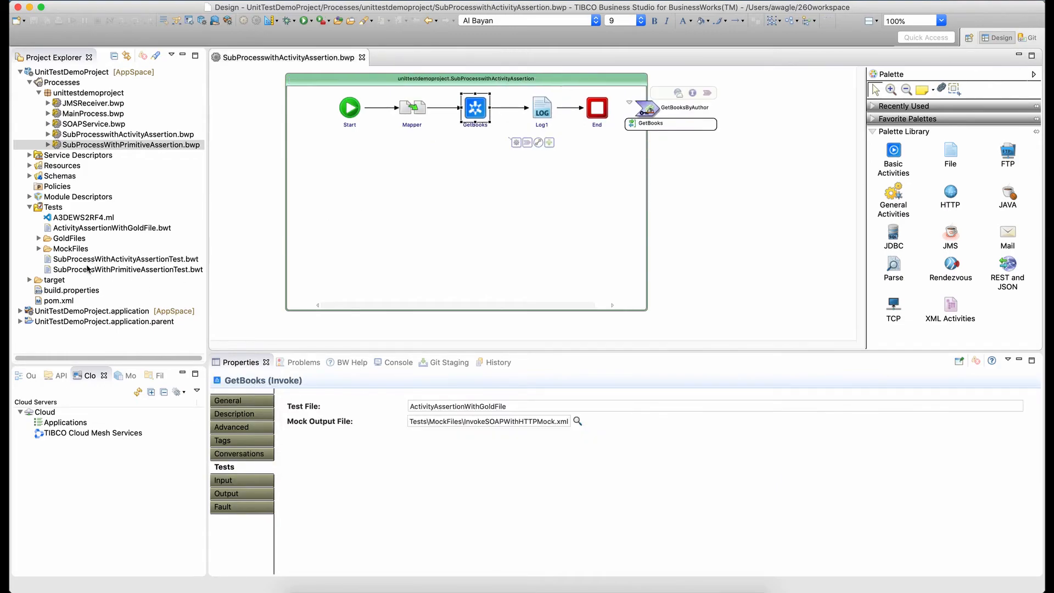
Create the test suite TestSuite1.bwts in UnitTestDemoProject/Tests and add -DtestSuiteName=TestSuite1.bwts to the Maven build goals
{"action": "right_click", "coordinate": [75, 207]}
{"action": "mouse_move", "coordinate": [159, 214]}
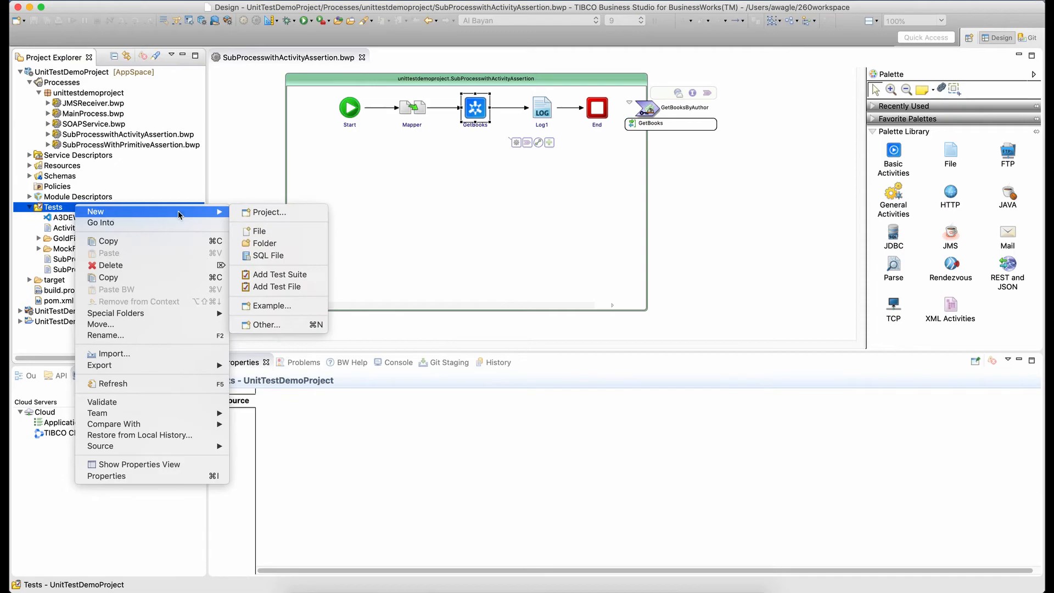
{"action": "left_click", "coordinate": [272, 281]}
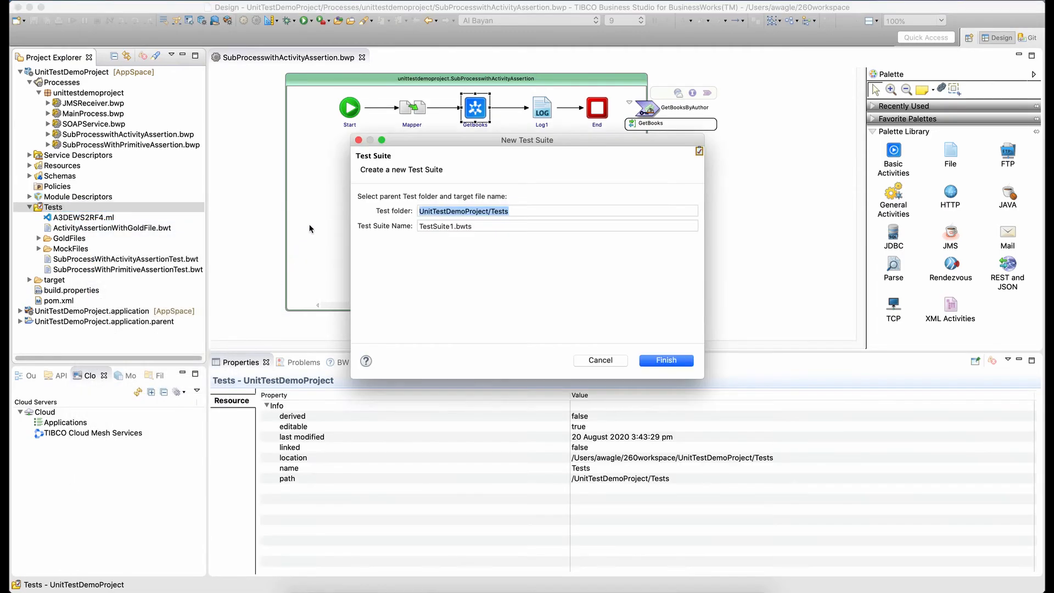
{"action": "left_click", "coordinate": [658, 360]}
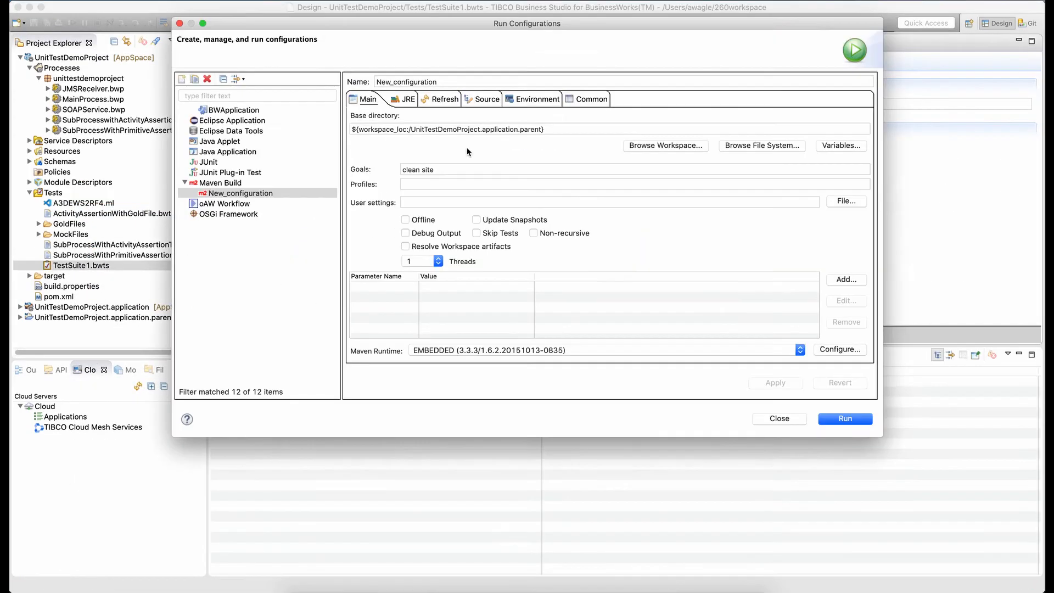
{"action": "left_click", "coordinate": [428, 172]}
{"action": "type", "text": "-DtestSuiteName=TestSuite1.bwt"}
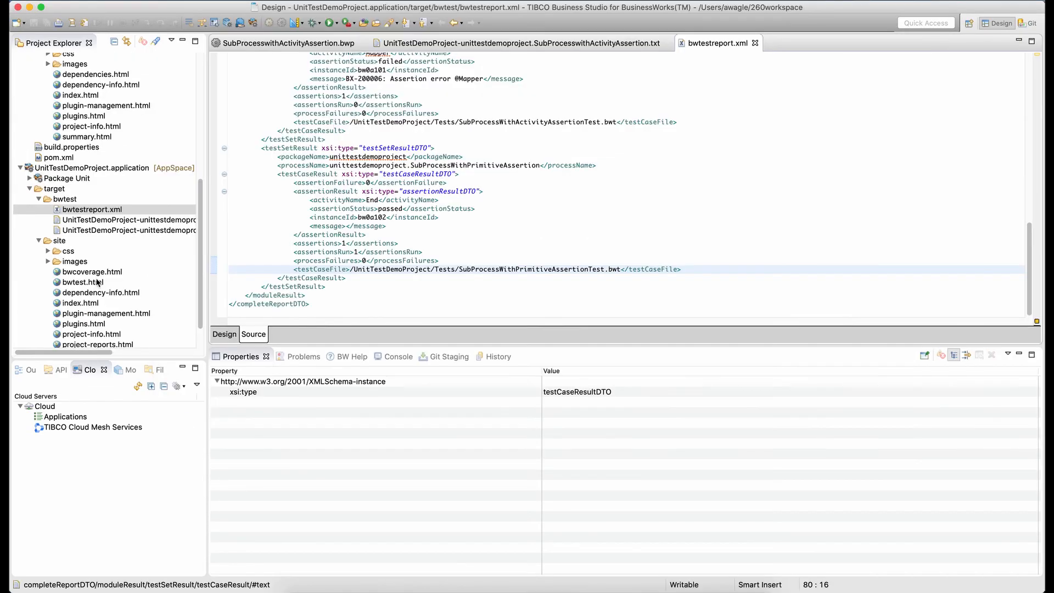
Examine the SubProcesswithActivityAssertion test cases in the bwtest.html report, and open the bwcoverage.html coverage report
{"action": "double_click", "coordinate": [83, 282]}
{"action": "scroll", "coordinate": [519, 269], "scroll_direction": "down", "scroll_amount": 5}
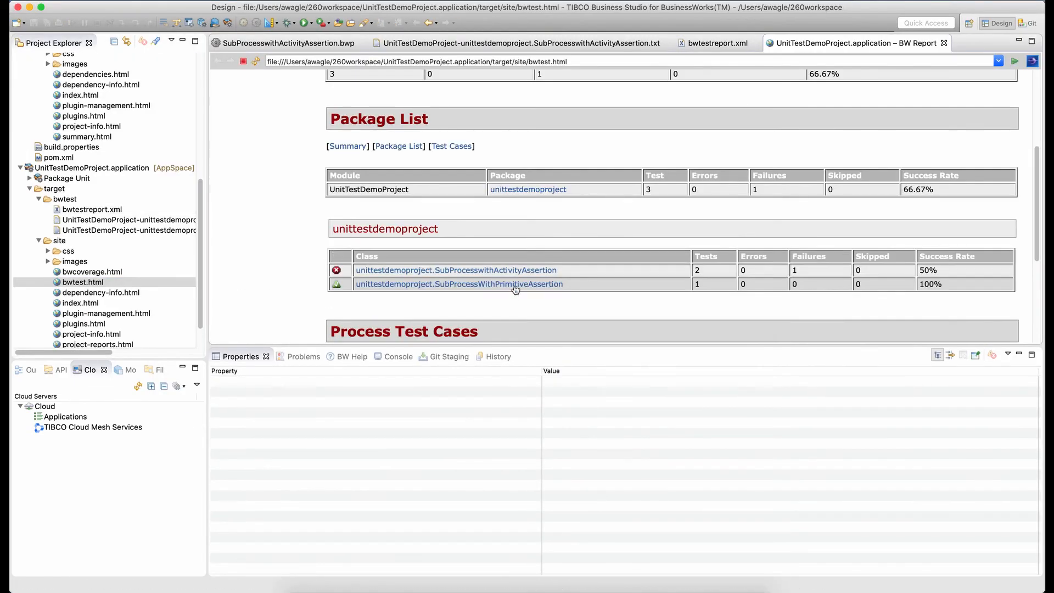
{"action": "left_click", "coordinate": [514, 270]}
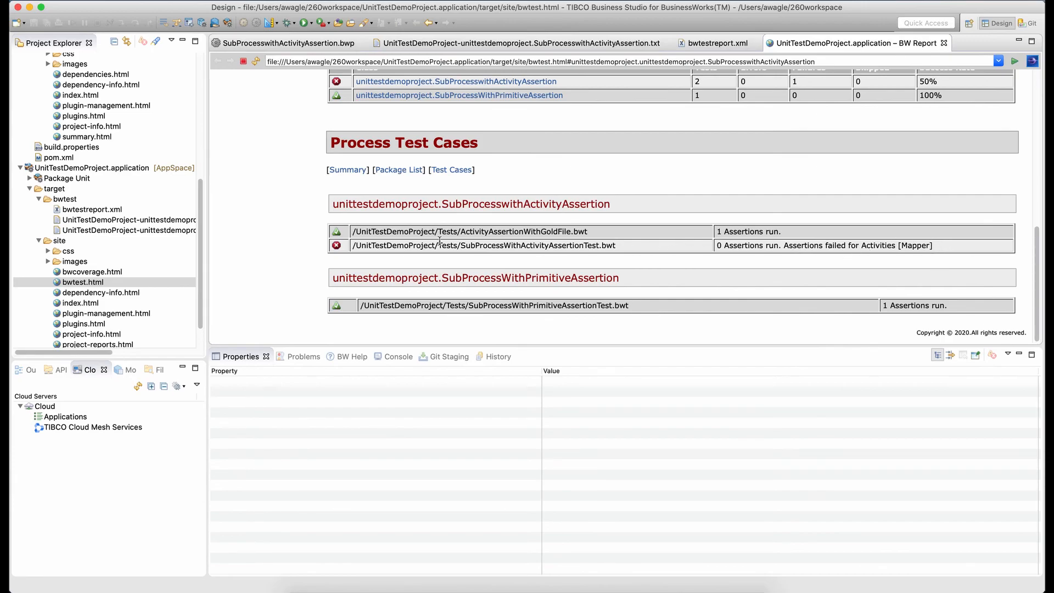
{"action": "double_click", "coordinate": [90, 272]}
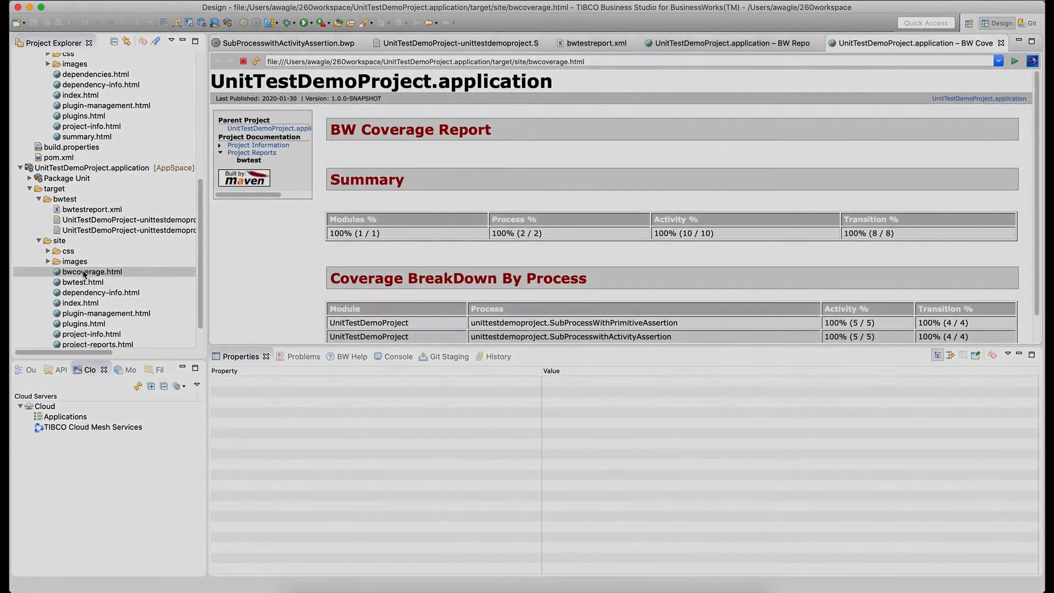